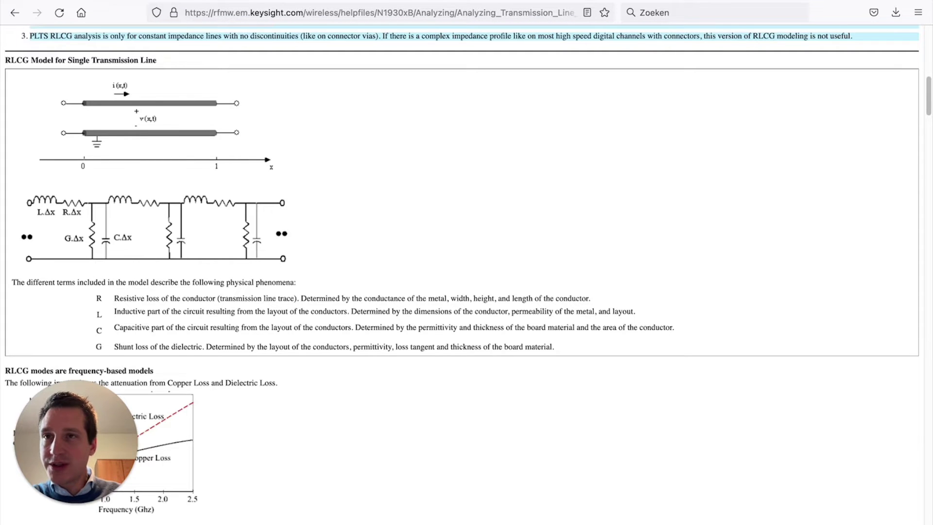
# Skim the PSpice and Keysight RLCG pages, then open the Teledyne LeCroy 1 MegOhm vs 50 ohm scope comparison
pyautogui.click(115, 1)
pyautogui.scroll(-5, 282, 217)
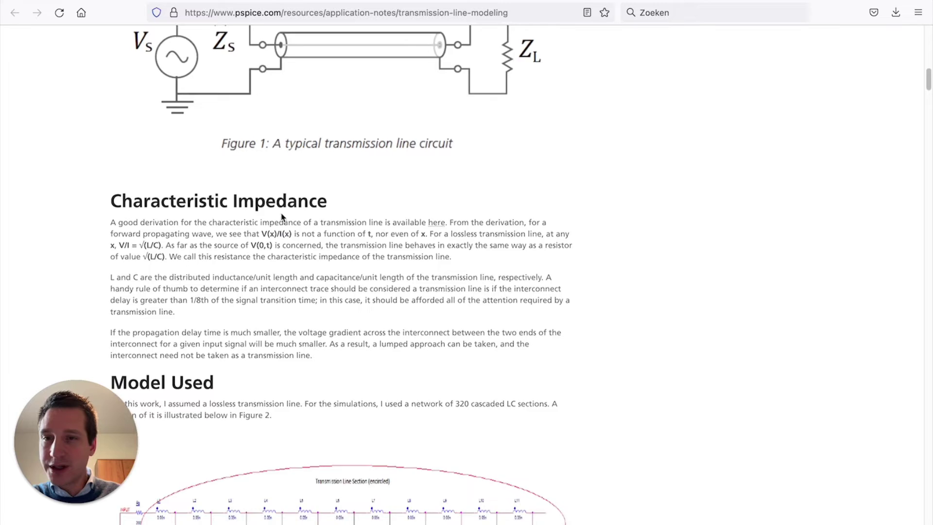
pyautogui.scroll(-1, 282, 216)
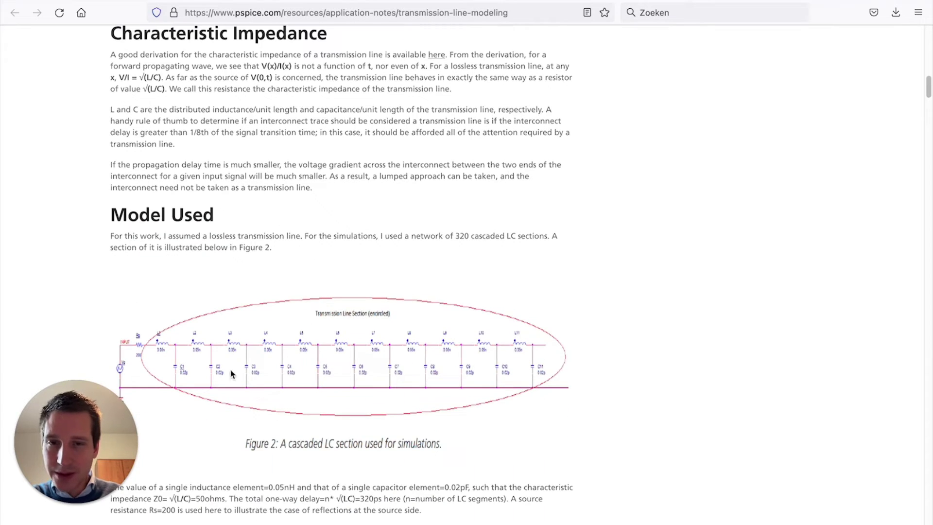
pyautogui.hotkey('ctrl', 'Tab')
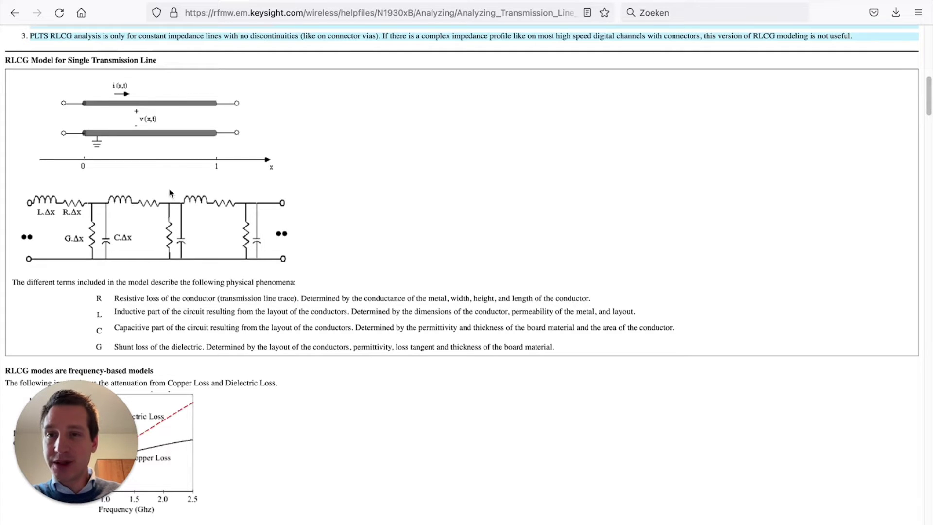
pyautogui.hotkey('ctrl', 'Tab')
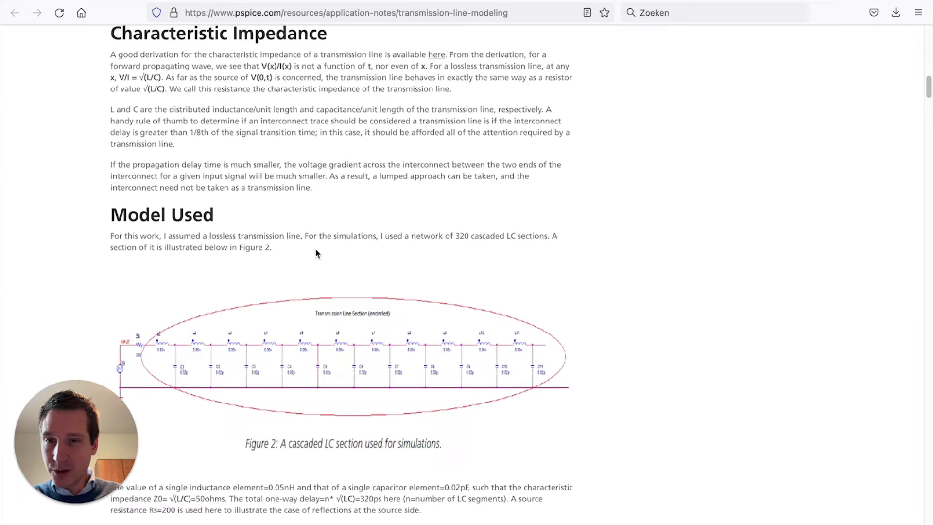
pyautogui.scroll(-2, 185, 330)
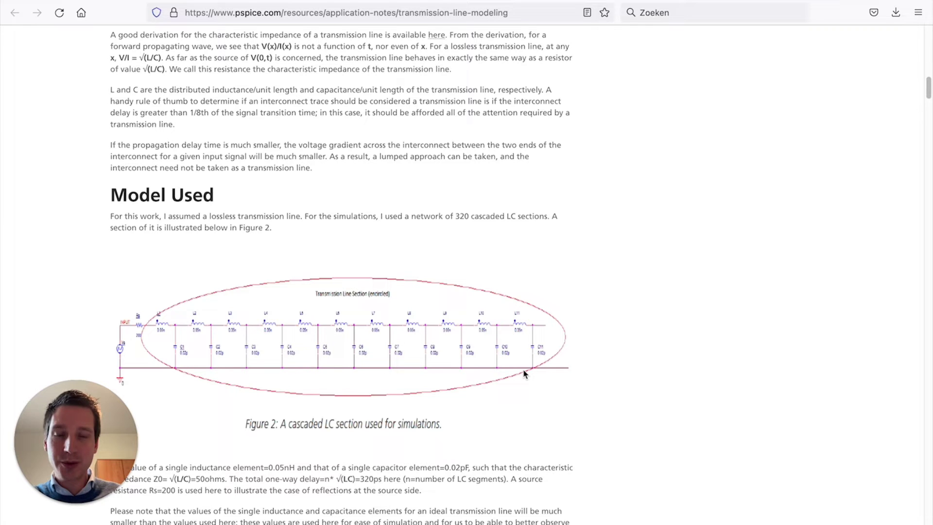
pyautogui.scroll(5, 524, 373)
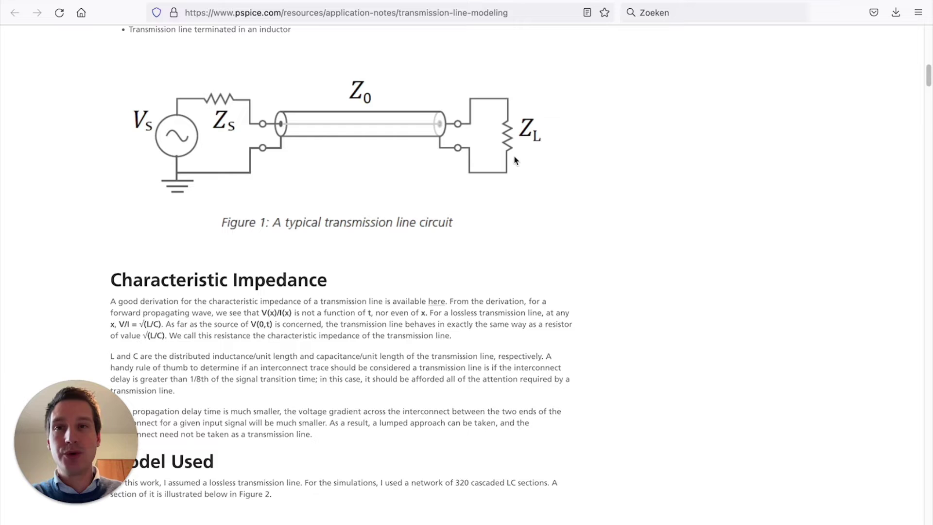
pyautogui.click(289, 5)
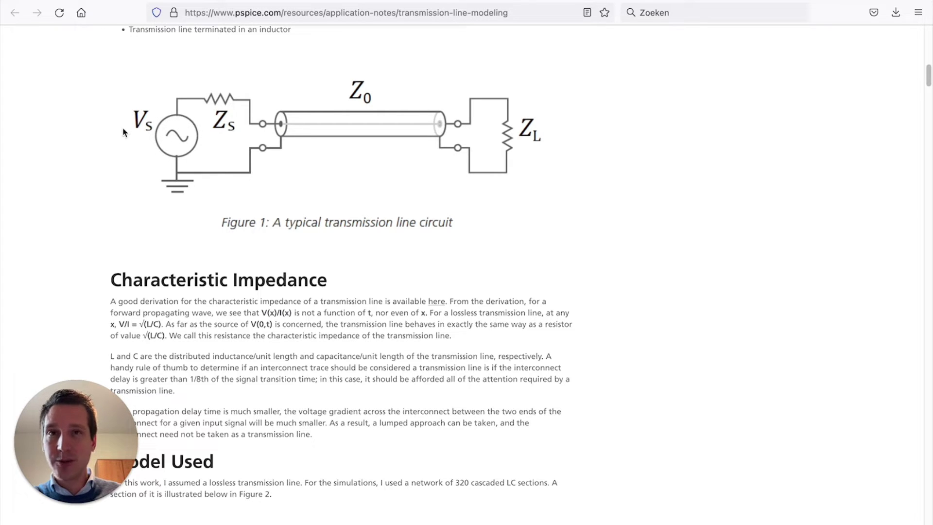
pyautogui.click(387, 5)
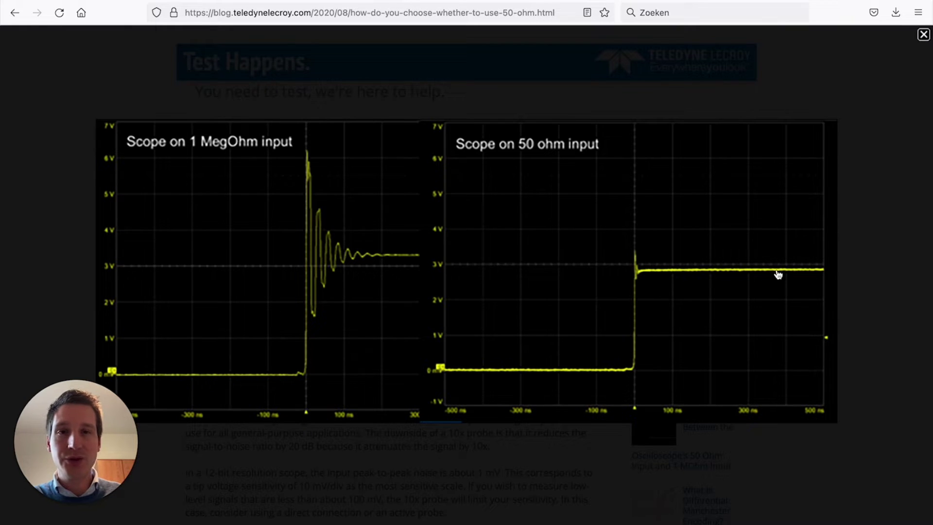
# View the ringing square-wave image, then bring up page 3 of the TI SLLA414 layout PDF
pyautogui.click(446, 5)
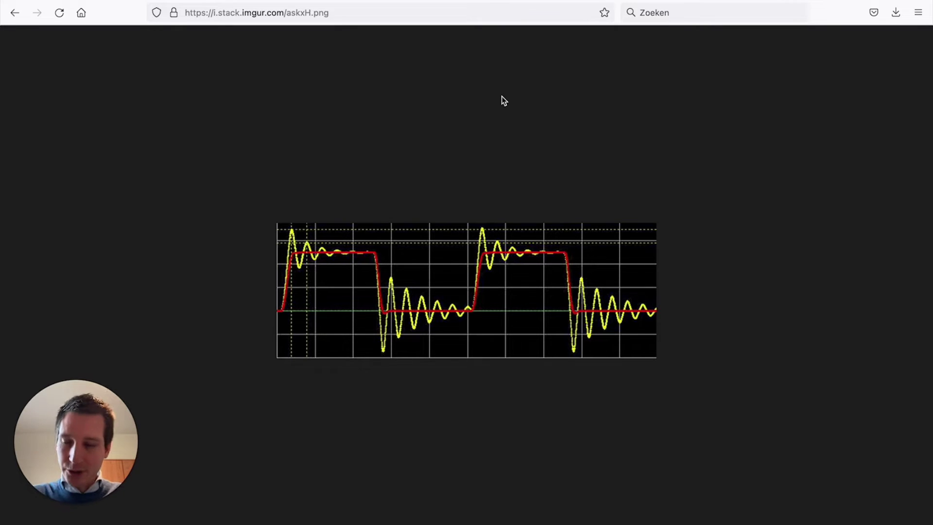
pyautogui.hotkey('ctrl', 'Tab')
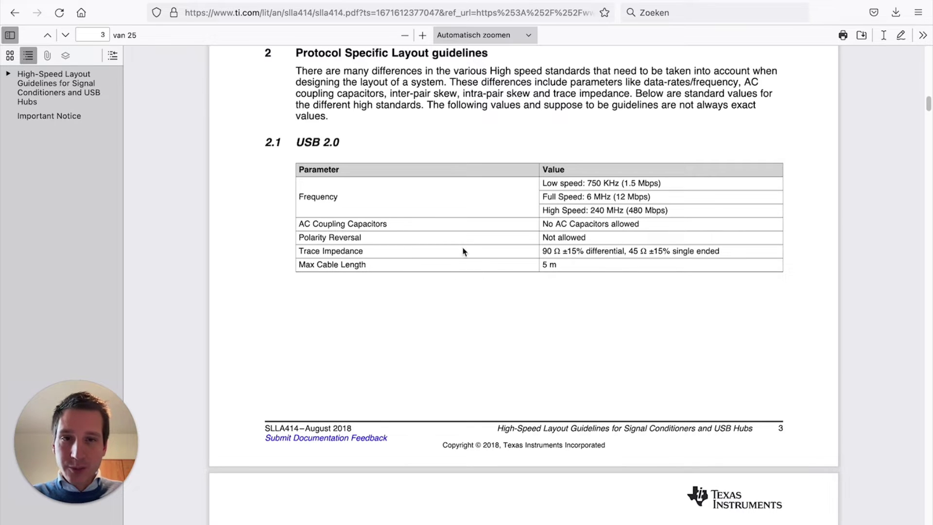
# Select the 90 Ω ±15% differential trace impedance value in the USB 2.0 table
pyautogui.moveTo(624, 251); pyautogui.dragTo(542, 250)
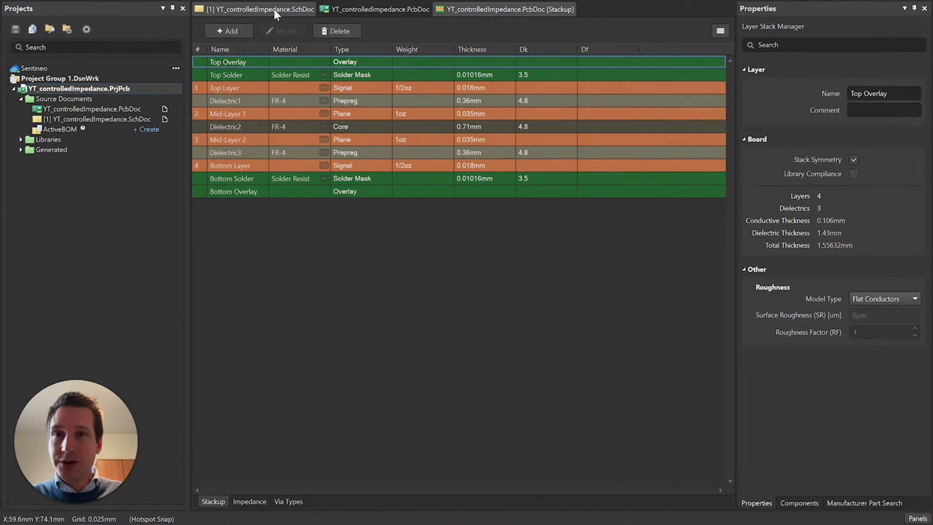
# Zoom into the USB_N/USB_P nets between U1 and J1 in the schematic, then show the PcbDoc
pyautogui.click(273, 9)
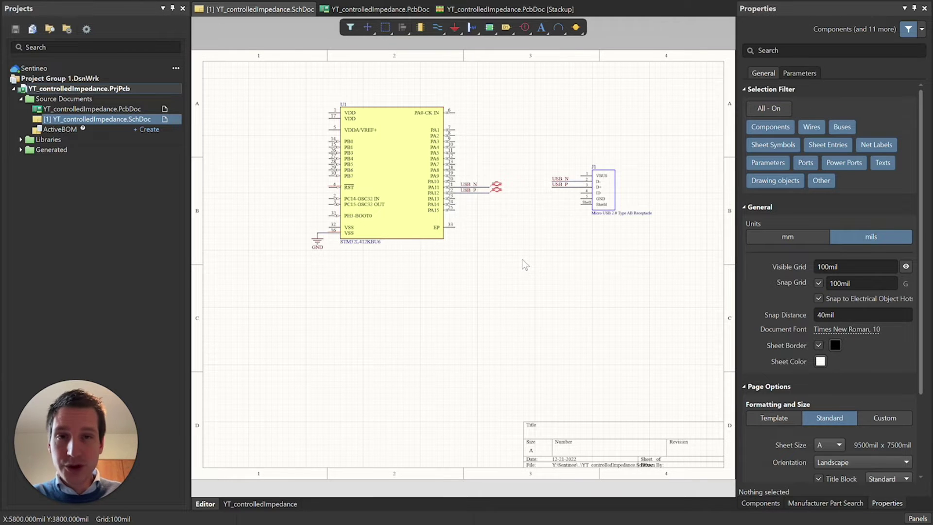
pyautogui.keyDown('ctrl'); pyautogui.scroll(2, 522, 265); pyautogui.keyUp('ctrl')
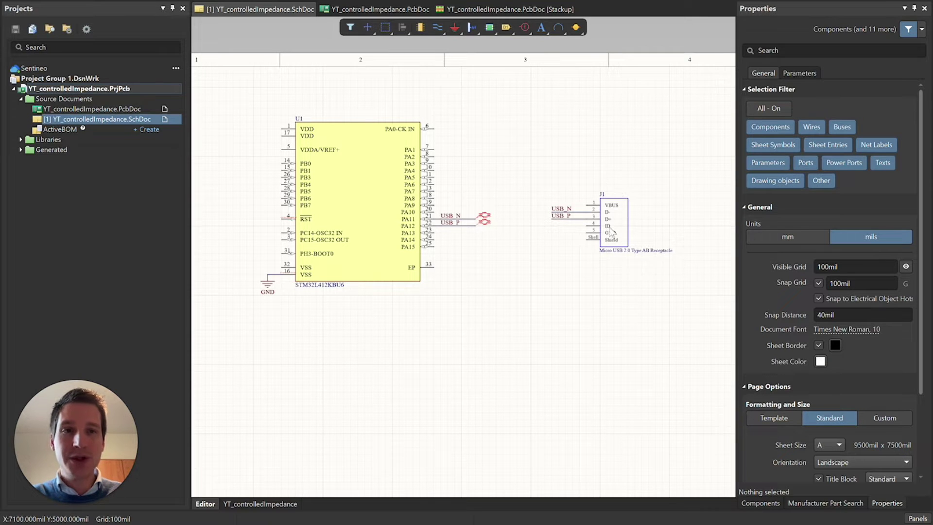
pyautogui.click(372, 10)
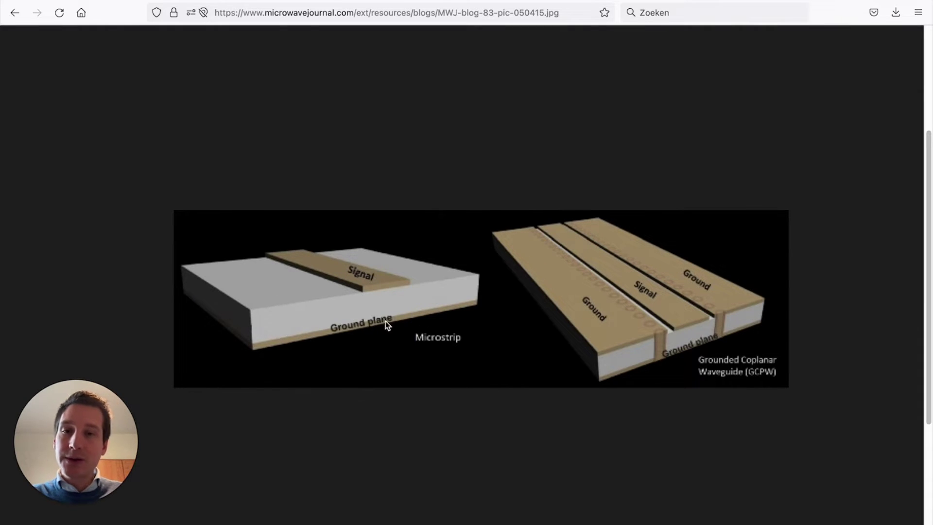
# Glance at the Keysight RLCG page, then return to the microstrip vs GCPW diagram
pyautogui.click(224, 2)
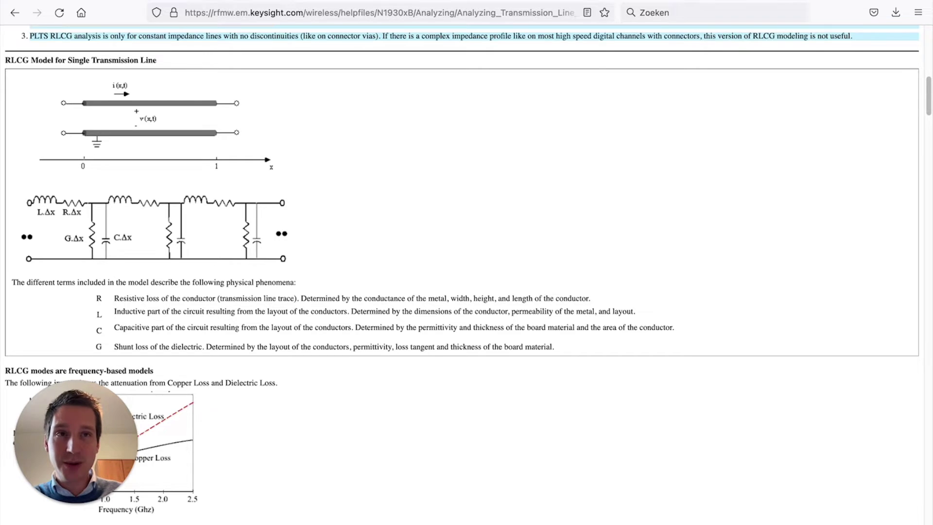
pyautogui.hotkey('ctrl', 'Tab')
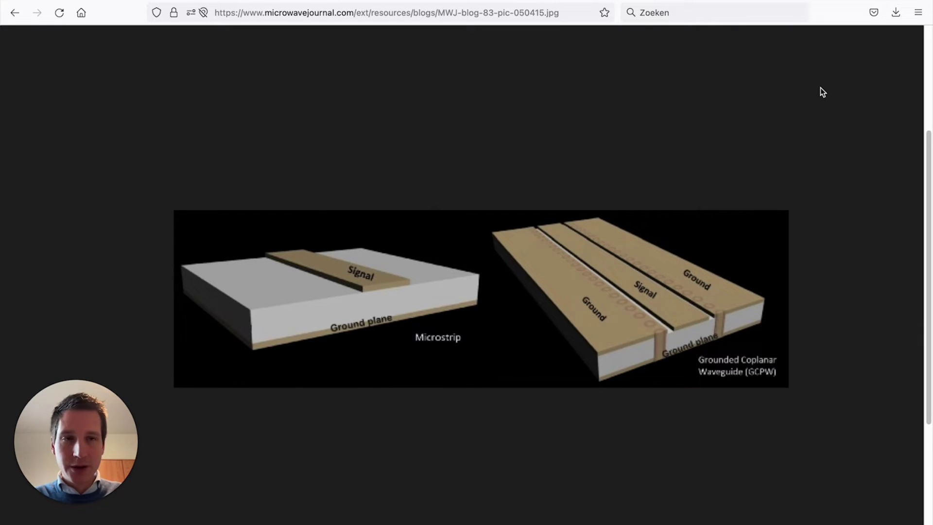
# Switch to Altium and open the 4-layer board's Layer Stack Manager impedance view
pyautogui.hotkey('ctrl', 'Right')
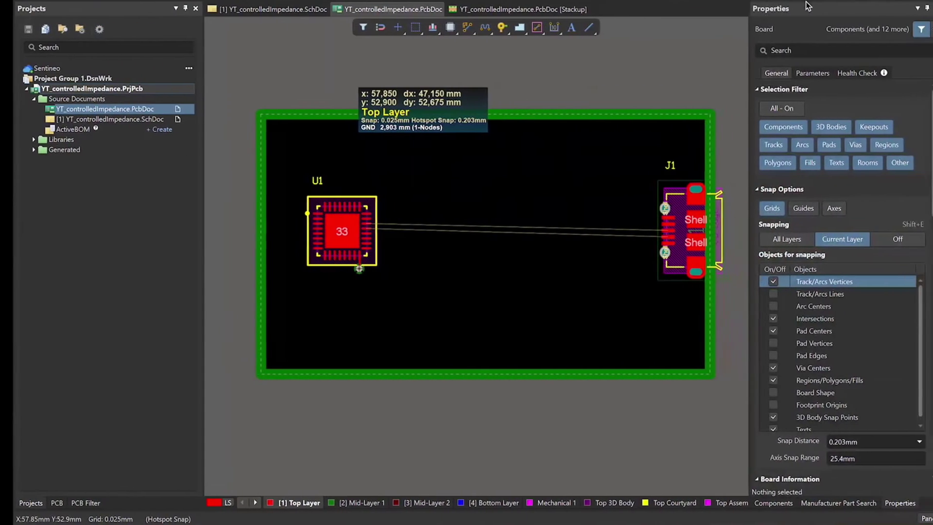
pyautogui.click(489, 10)
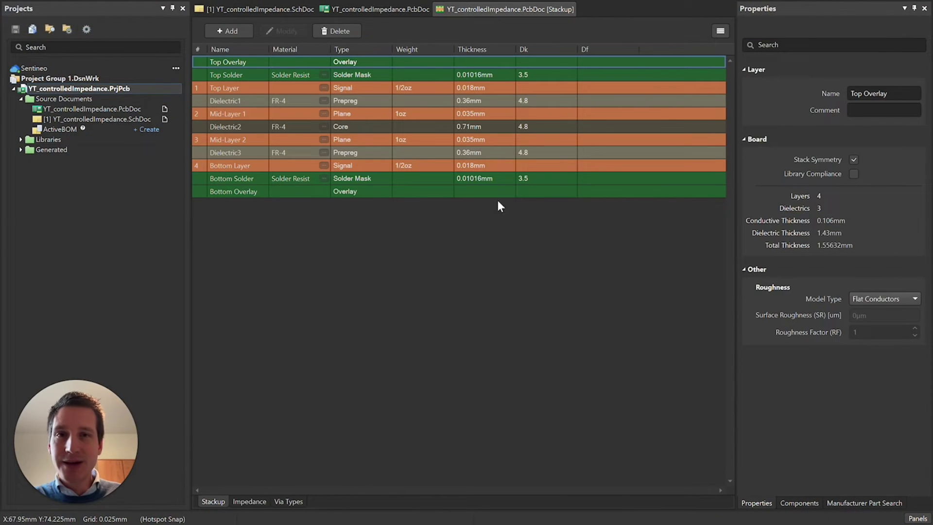
pyautogui.hotkey('ctrl', 'Left')
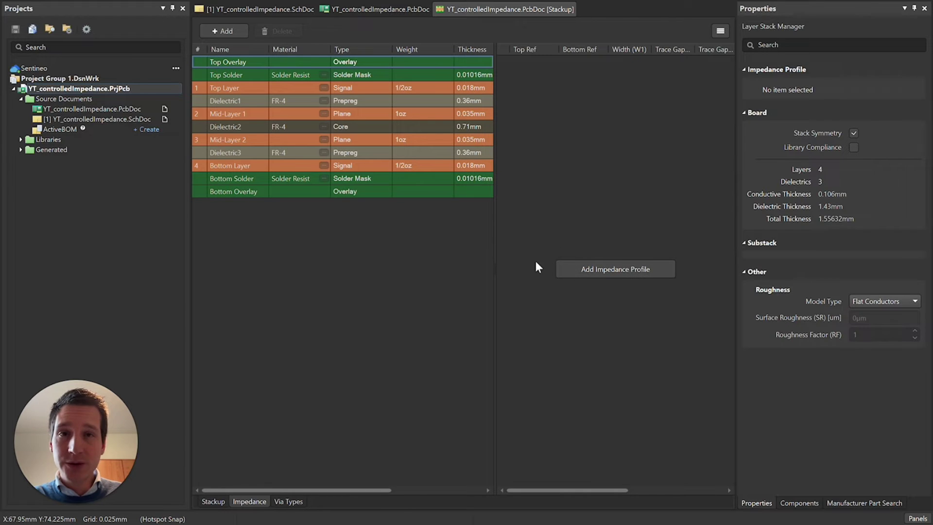
# Add a single-ended 50 Ω impedance profile (S50) and show its Top Layer transmission-line details
pyautogui.click(607, 268)
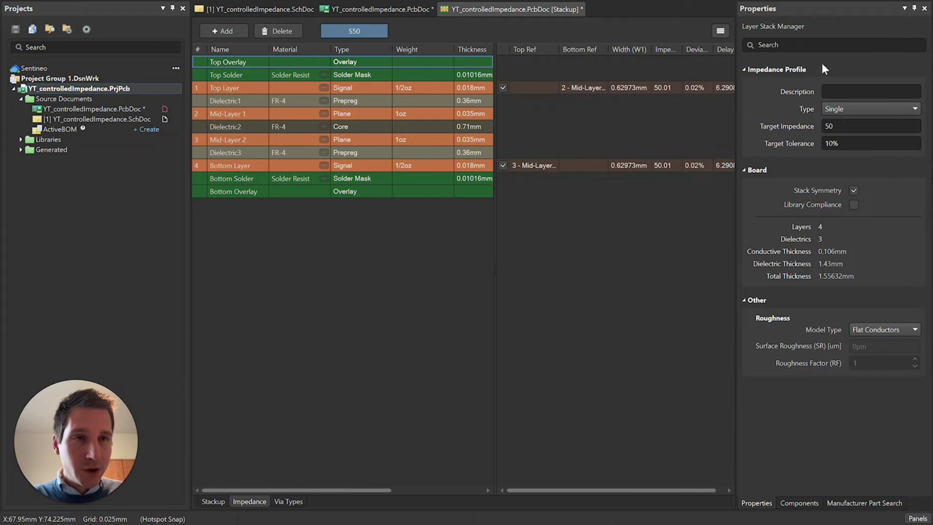
pyautogui.click(915, 108)
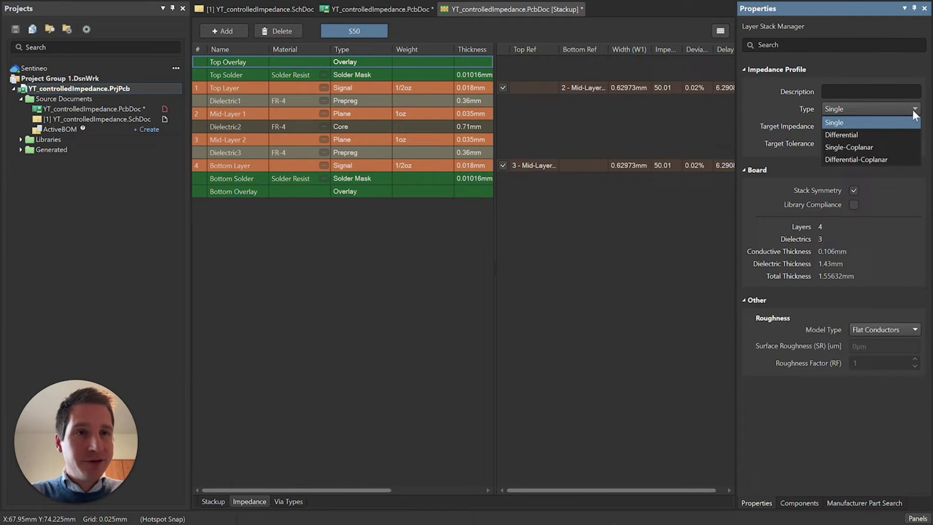
pyautogui.click(914, 108)
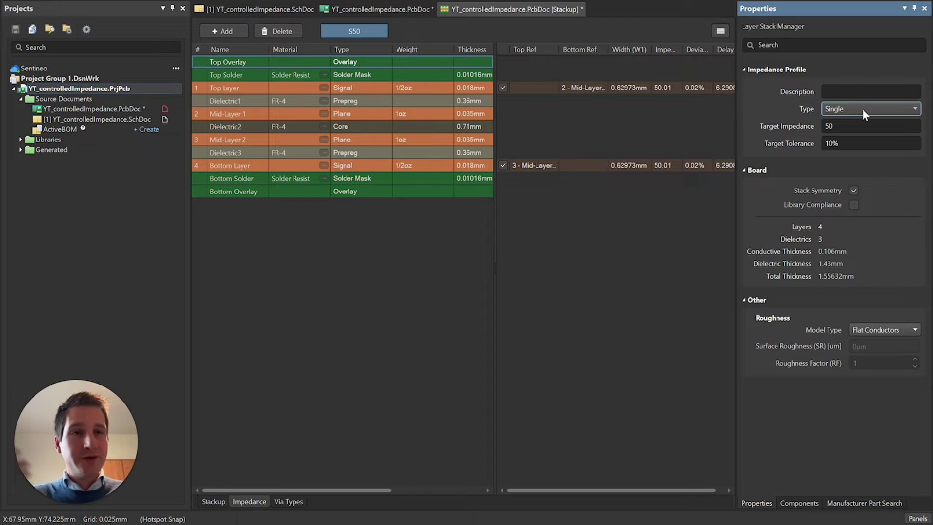
pyautogui.click(824, 126)
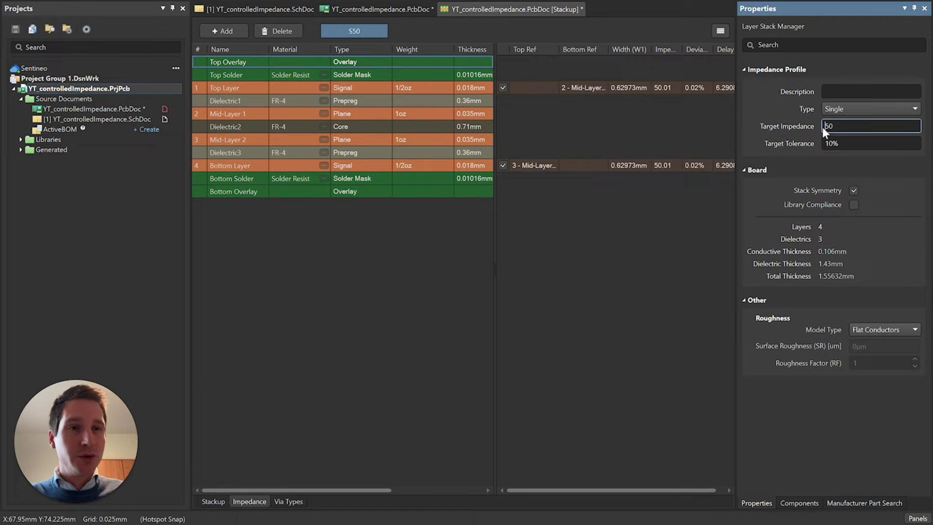
pyautogui.click(847, 142)
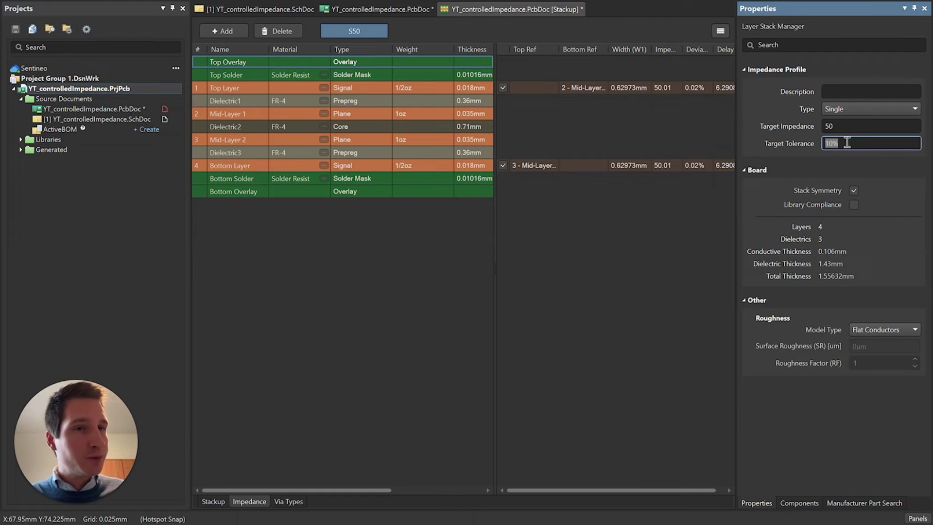
pyautogui.click(912, 110)
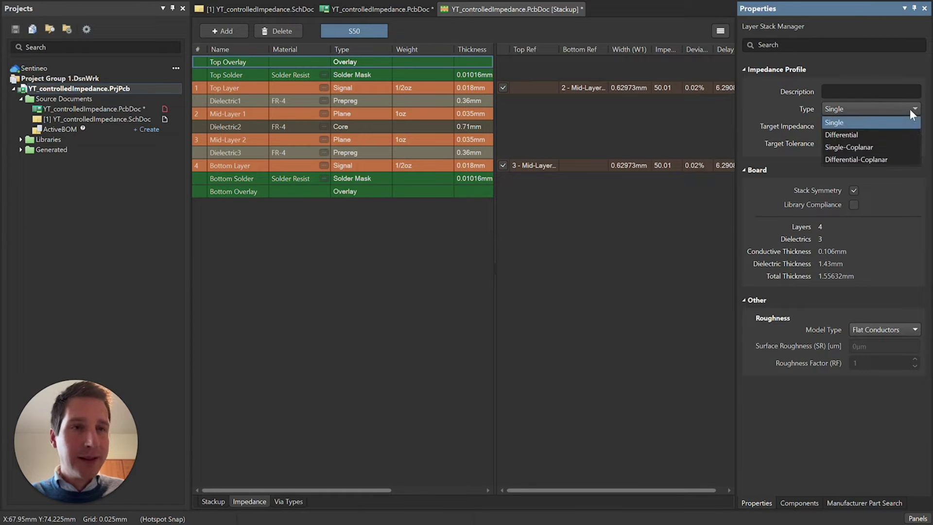
pyautogui.click(825, 123)
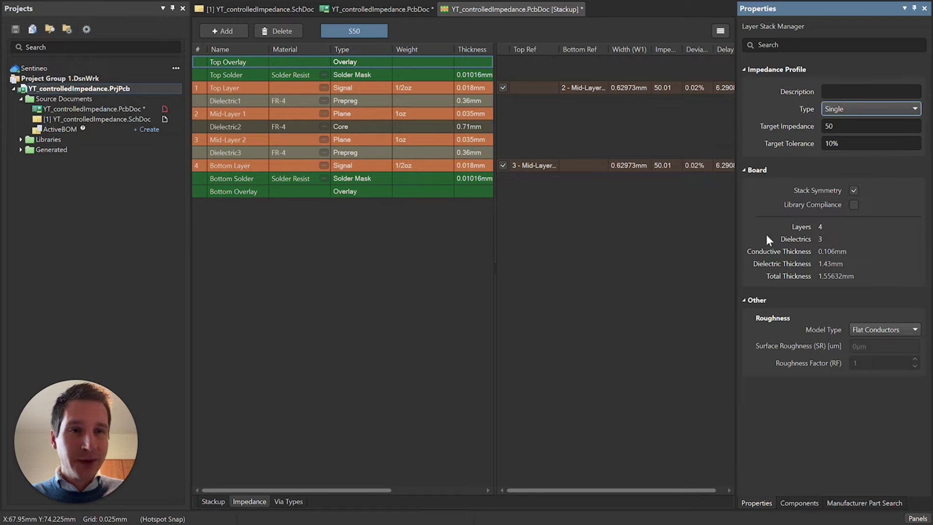
pyautogui.click(717, 88)
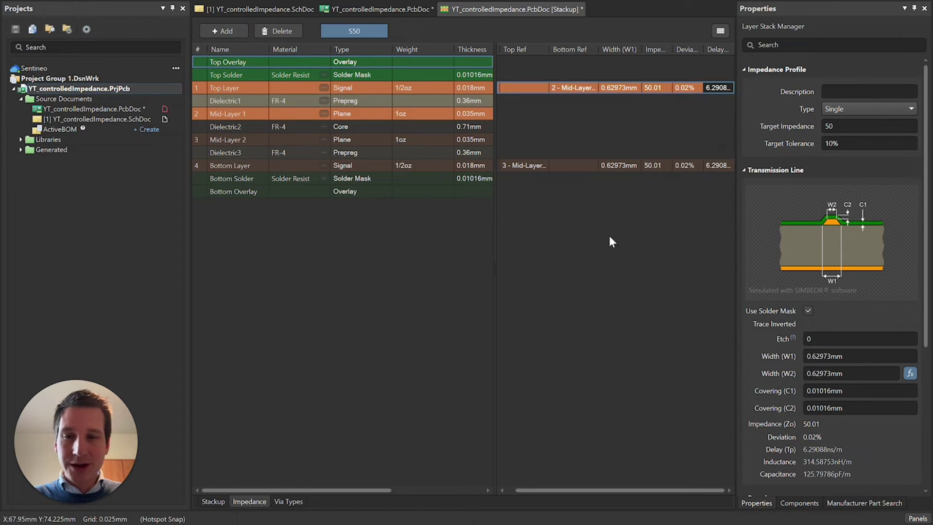
# Create a Differential profile D50, giving 1.26004mm traces with 0.127mm gap
pyautogui.click(219, 30)
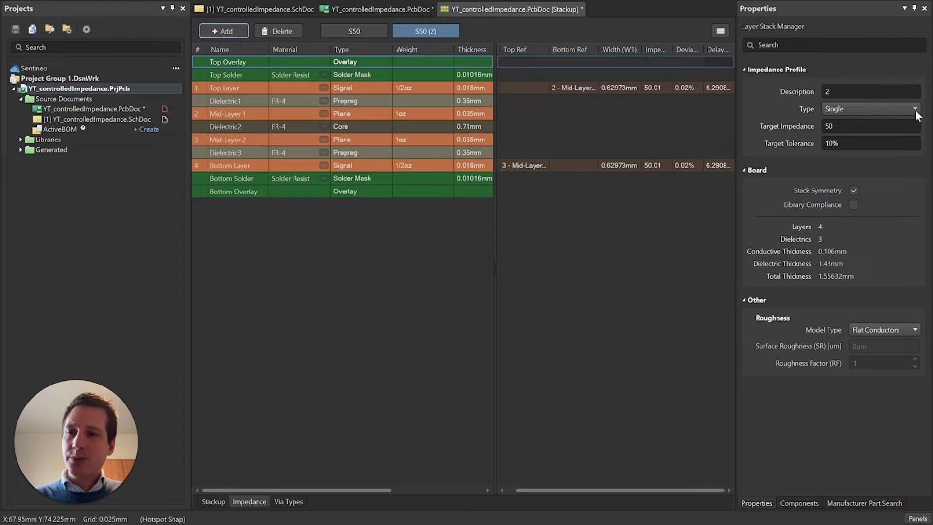
pyautogui.click(825, 126)
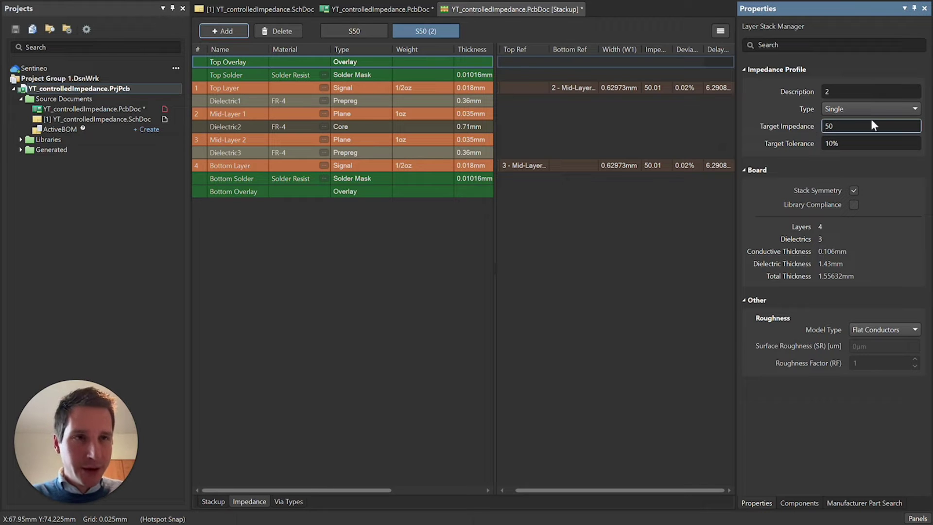
pyautogui.click(880, 109)
pyautogui.click(851, 136)
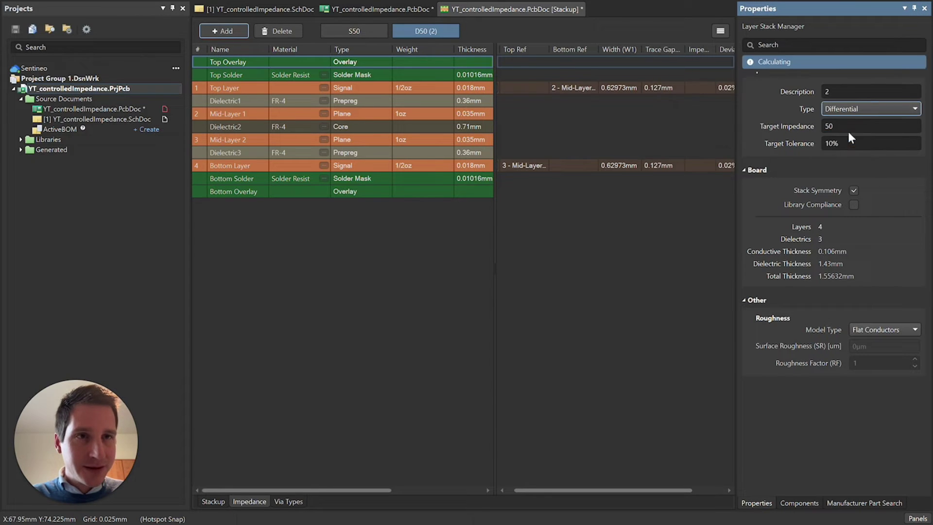
pyautogui.click(829, 126)
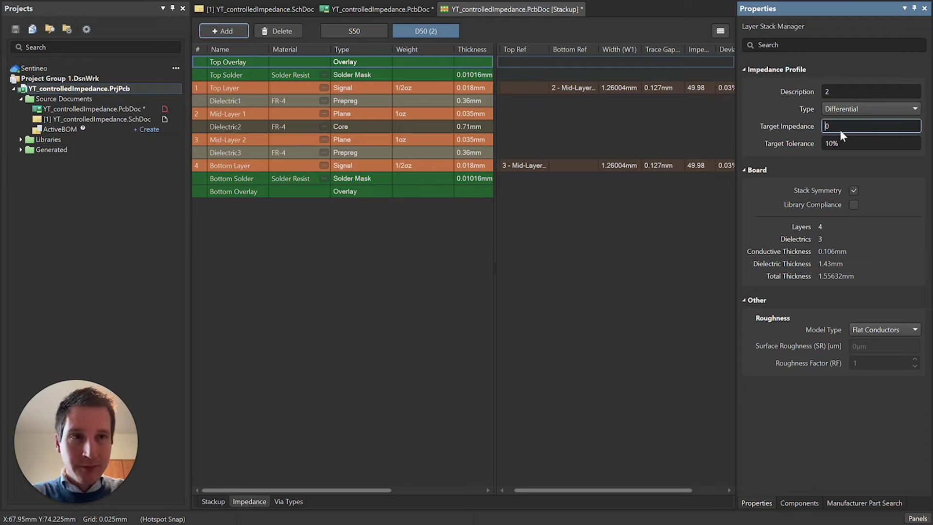
# Set the differential target impedance to 90 Ω, briefly trying 80 Ω, so the profile becomes D90
pyautogui.press('Return')
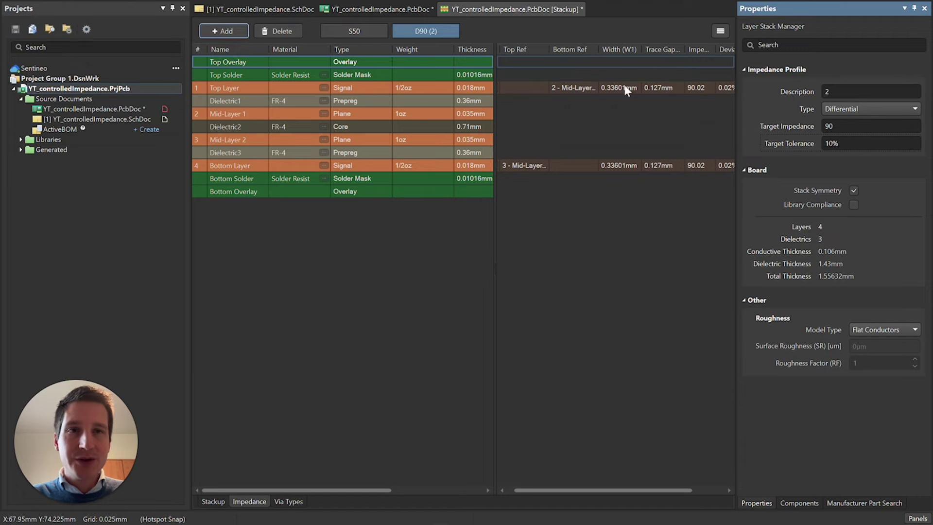
pyautogui.click(829, 127)
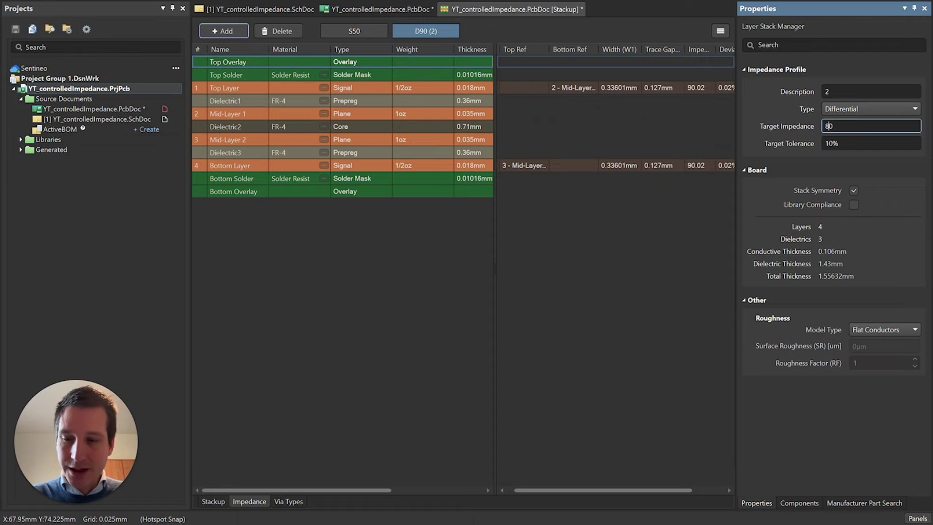
pyautogui.press('Return')
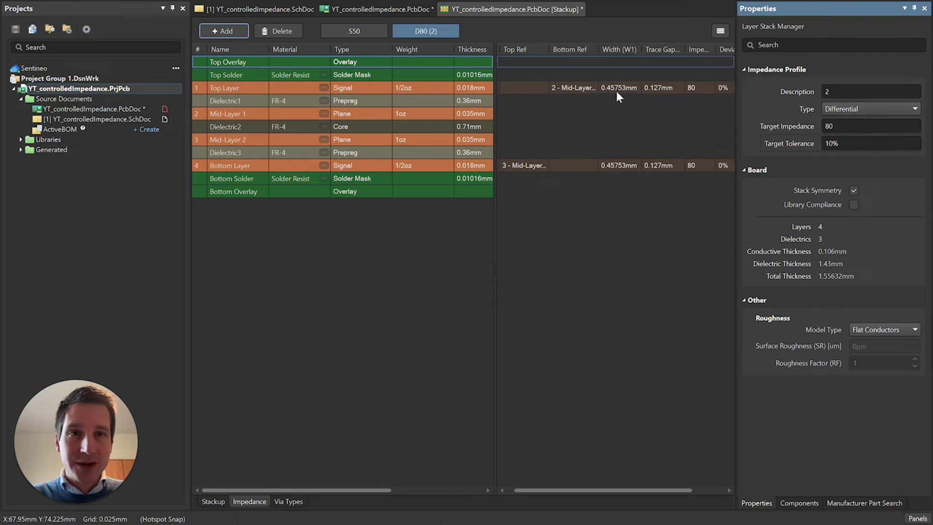
pyautogui.click(830, 128)
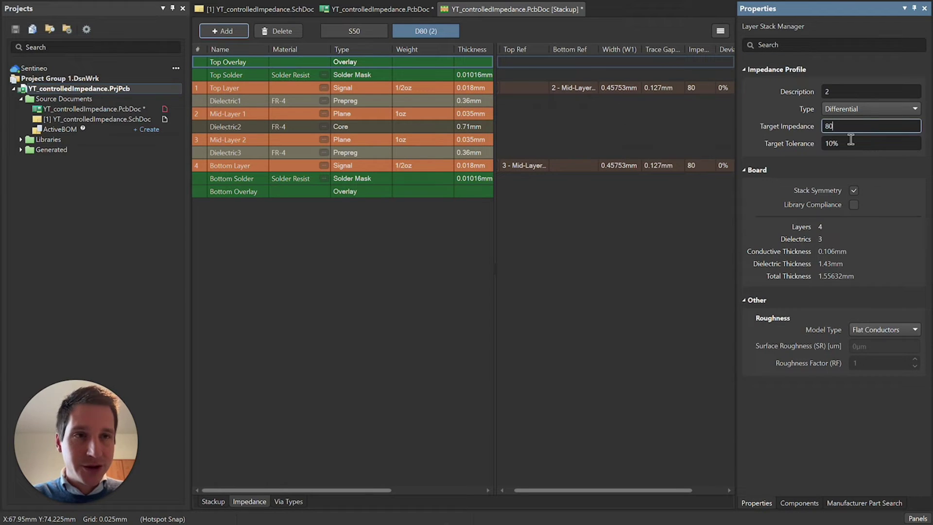
pyautogui.press('BackSpace')
pyautogui.press('BackSpace')
pyautogui.write('90')
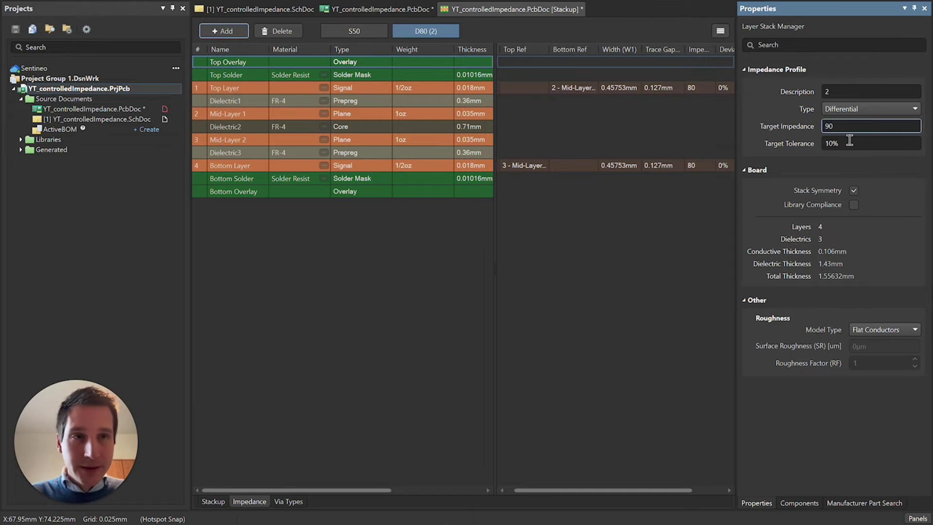
pyautogui.press('Return')
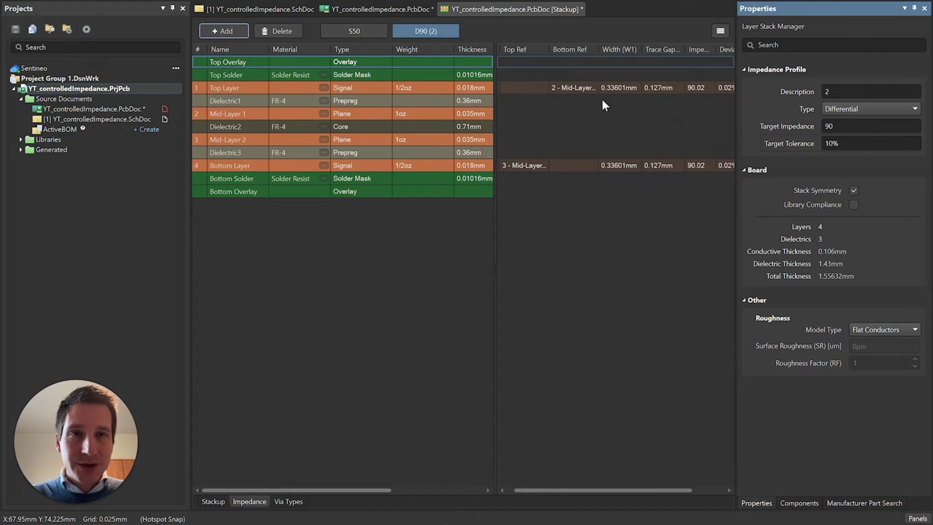
# Check the D90 Top Layer values (0.33601mm width, 90.02 Ω) and save the stackup with Ctrl+S
pyautogui.click(691, 88)
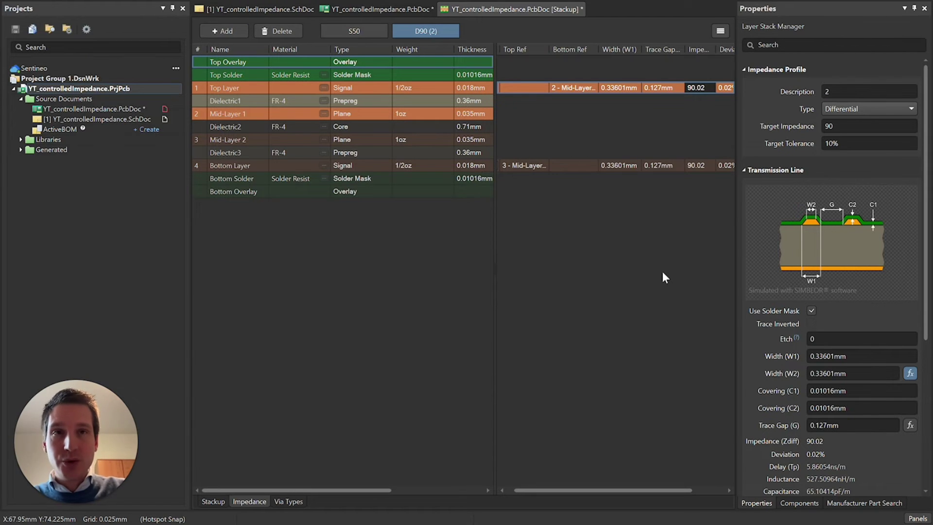
pyautogui.hotkey('ctrl', 's')
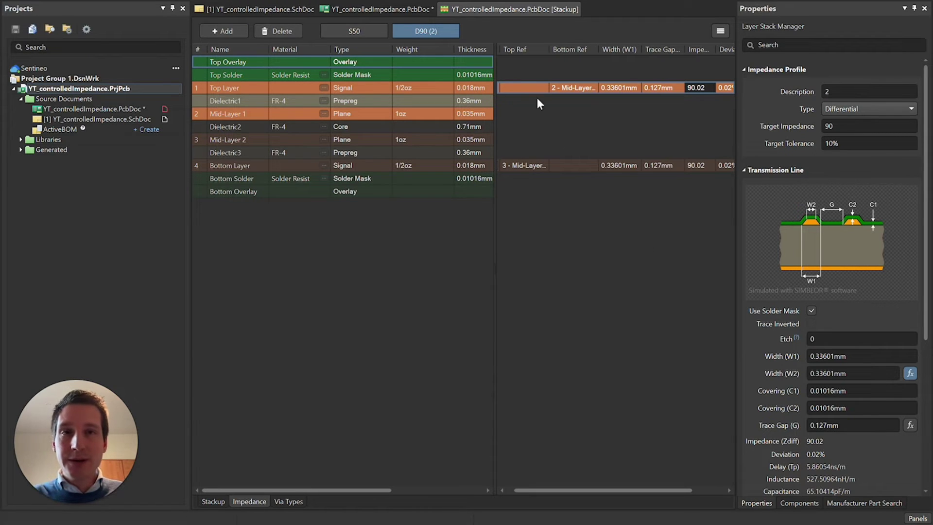
# Set the DiffPairsRouting rule to use the D90 (2) impedance profile (0.336 mm widths, 0.127 mm gap)
pyautogui.click(371, 10)
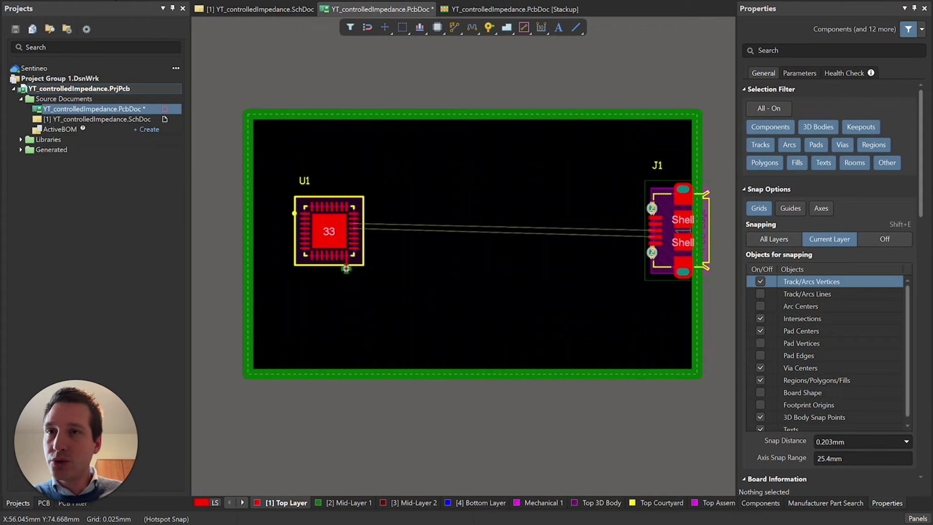
pyautogui.press('d')
pyautogui.click(130, 33)
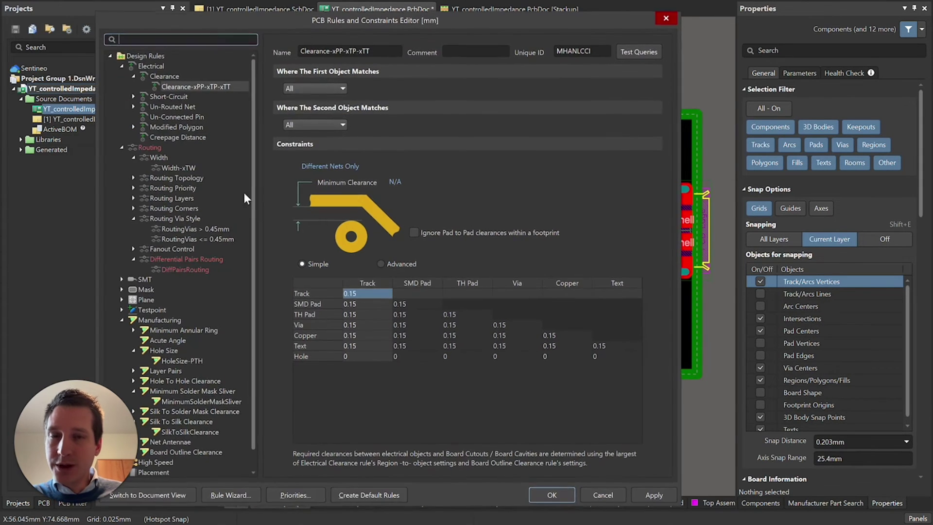
pyautogui.click(184, 270)
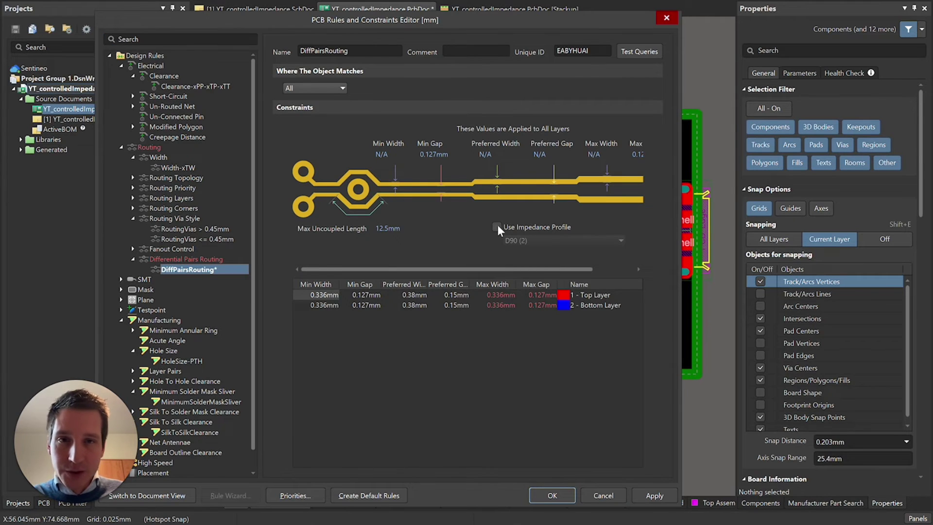
pyautogui.click(497, 227)
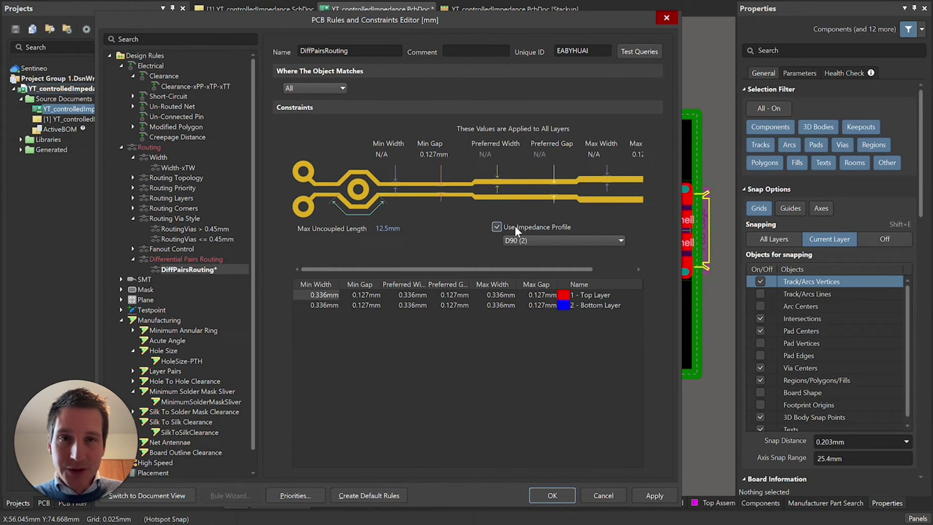
pyautogui.click(593, 241)
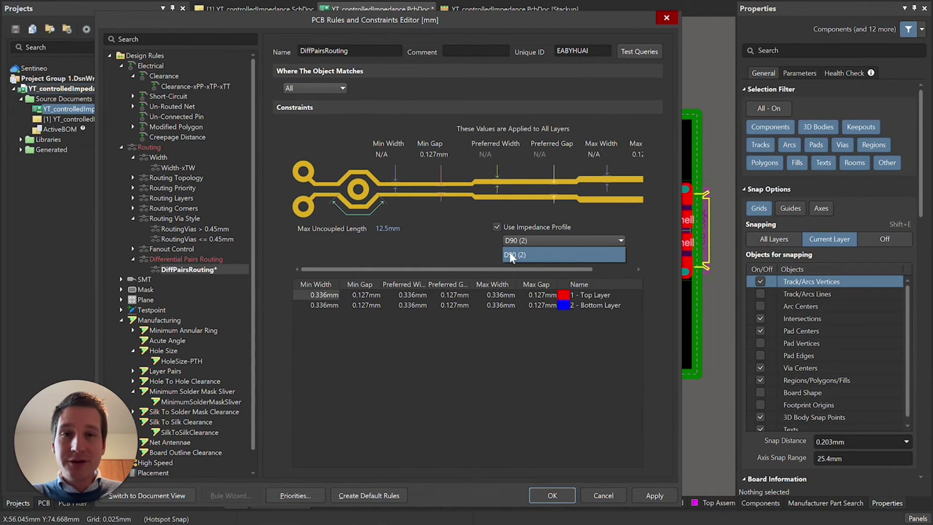
pyautogui.click(511, 256)
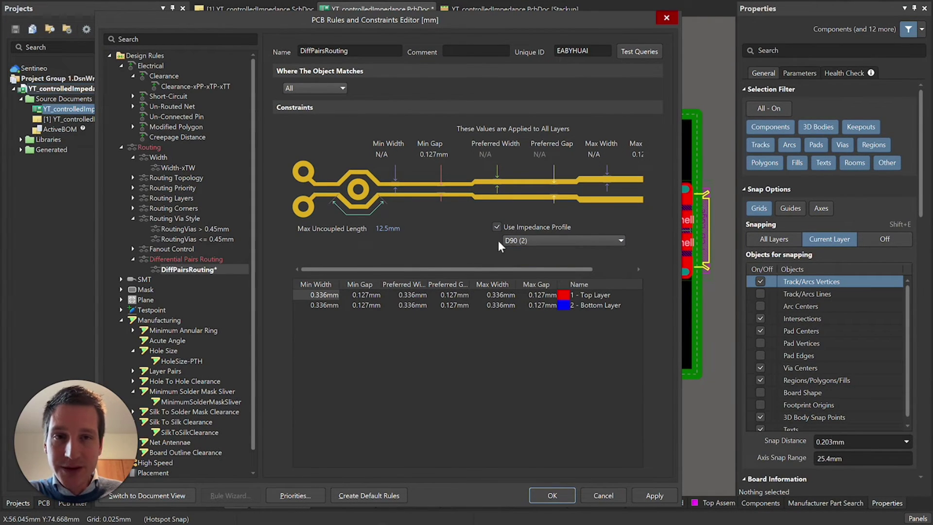
pyautogui.click(661, 494)
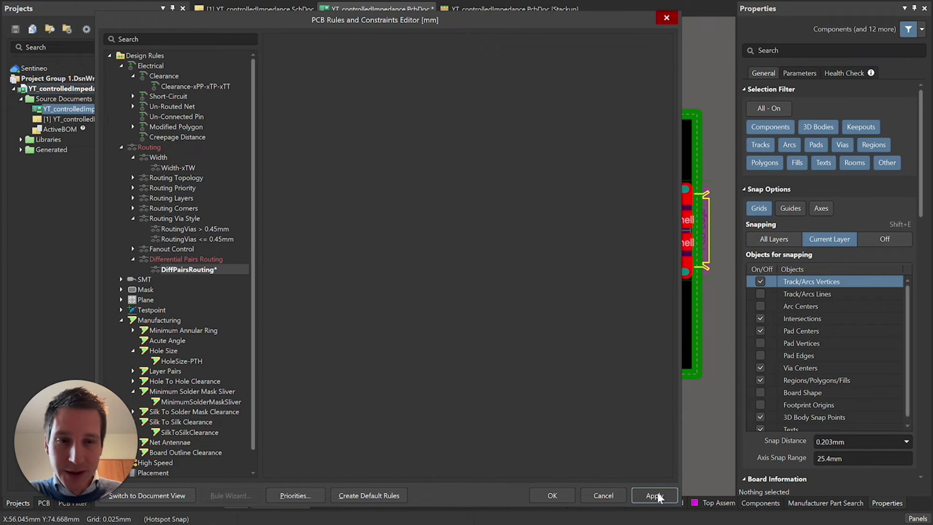
pyautogui.click(552, 495)
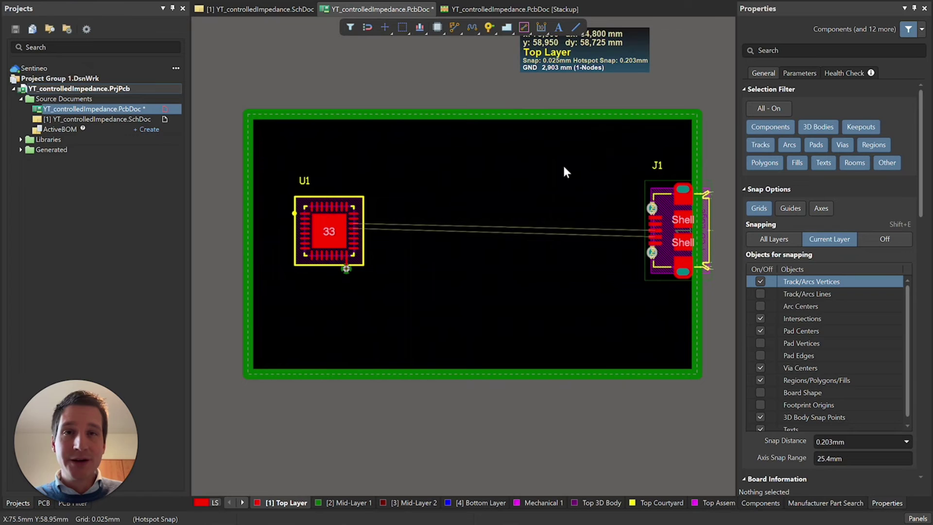
# Route the USB pair on the Top Layer from J1's pads via three corners to U1's pads
pyautogui.keyDown('ctrl'); pyautogui.scroll(2, 657, 226); pyautogui.keyUp('ctrl')
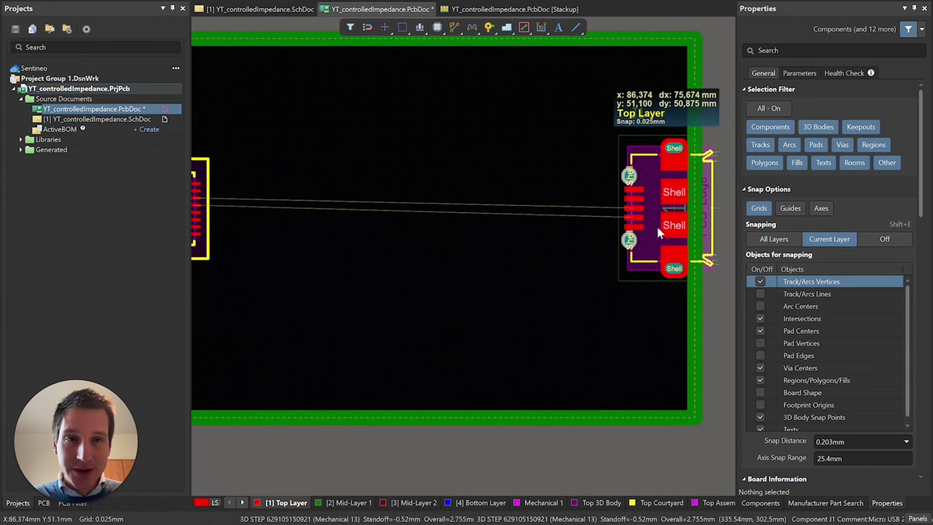
pyautogui.click(452, 24)
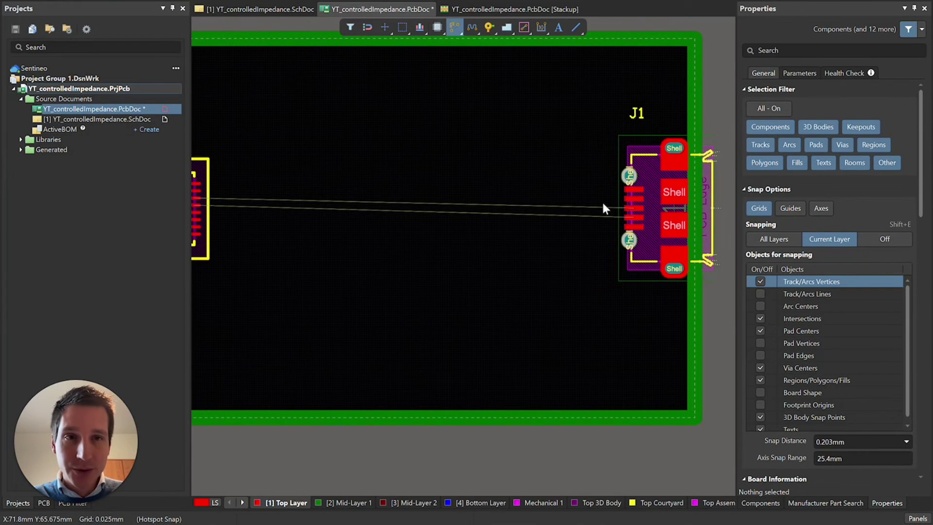
pyautogui.click(633, 213)
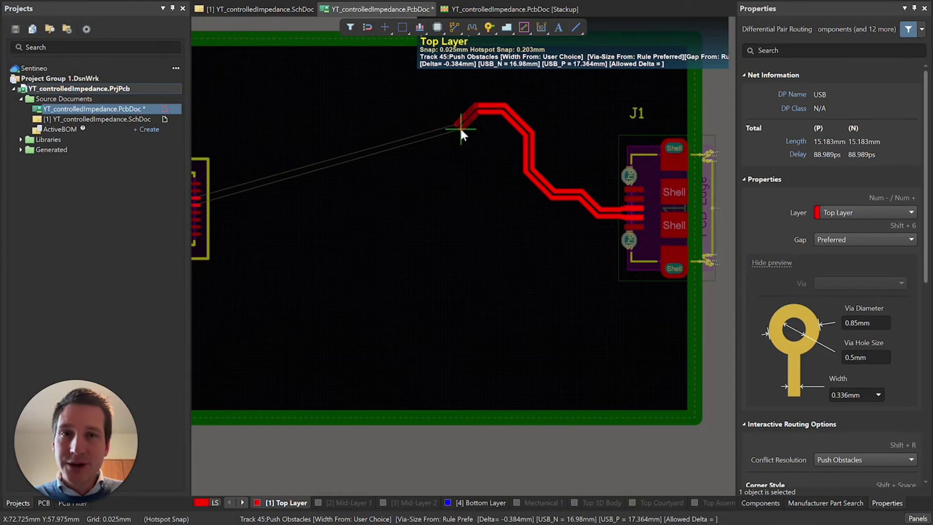
pyautogui.click(439, 188)
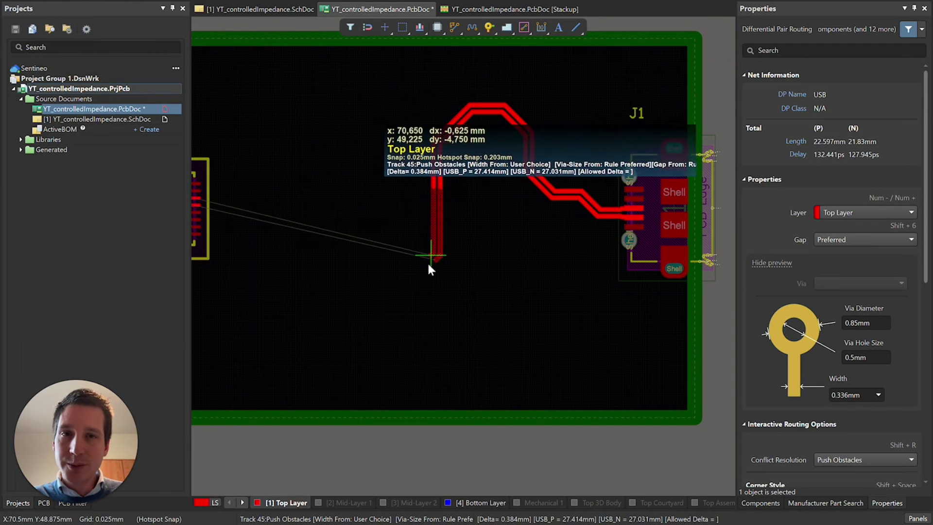
pyautogui.click(385, 297)
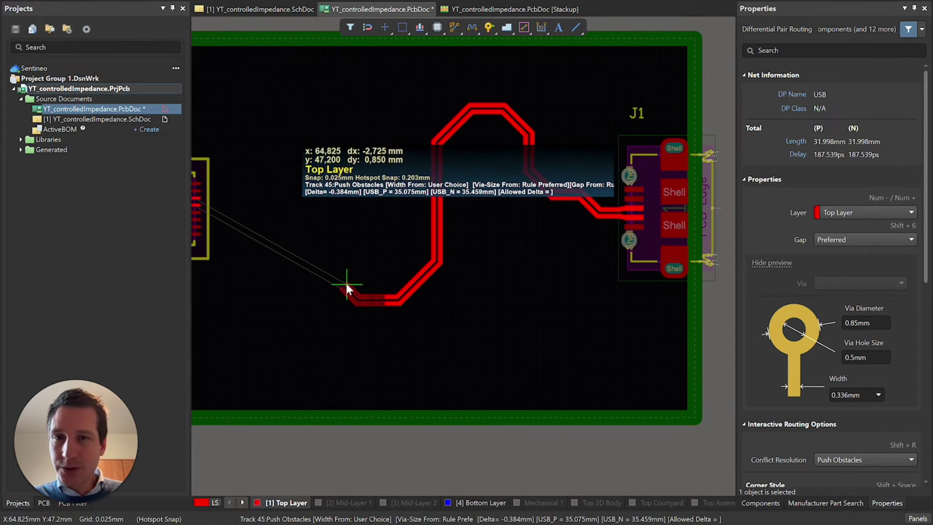
pyautogui.click(306, 210)
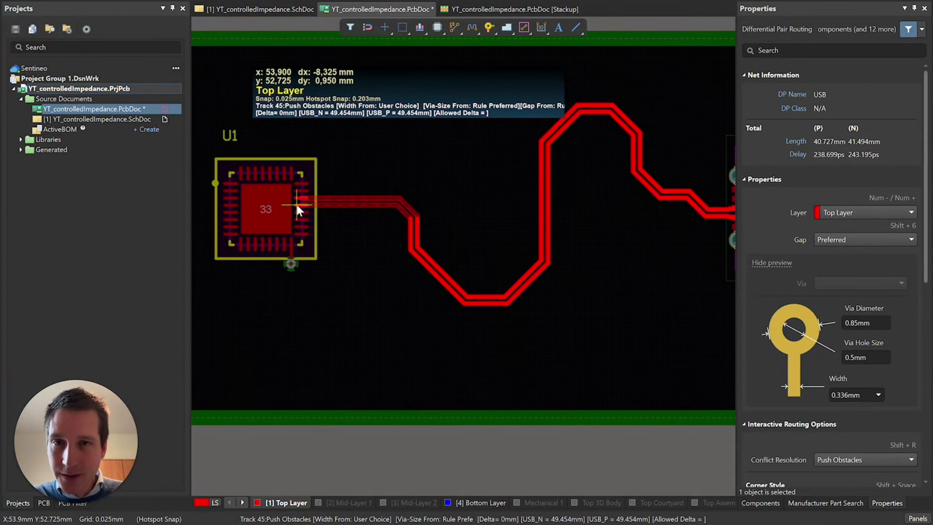
pyautogui.click(295, 203)
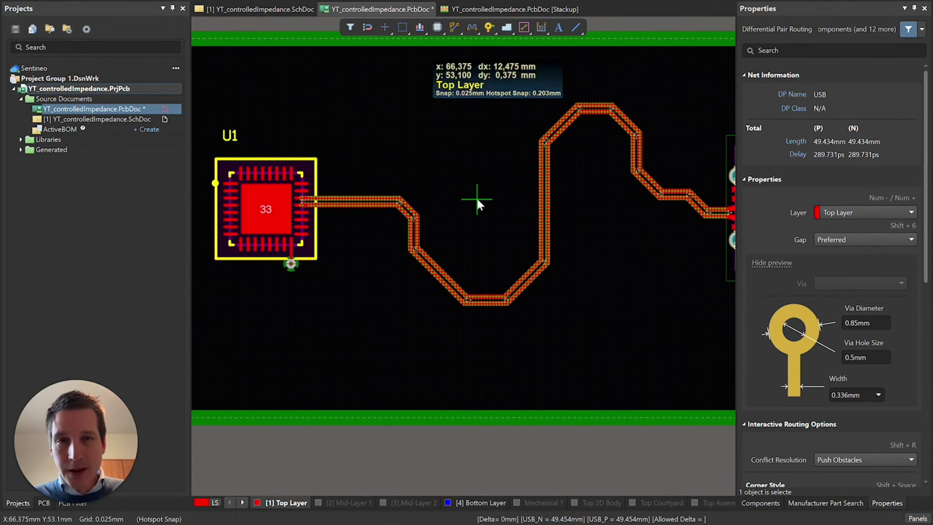
# Measure the clearance between the pair's two tracks, confirming 0.127 mm (5 mil)
pyautogui.press('Escape')
pyautogui.keyDown('ctrl'); pyautogui.scroll(-1, 474, 194); pyautogui.keyUp('ctrl')
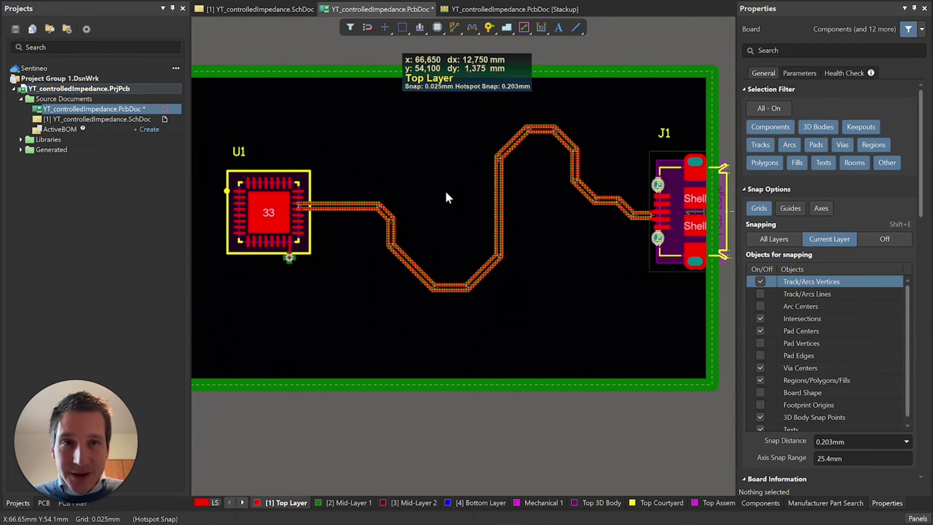
pyautogui.keyDown('ctrl'); pyautogui.scroll(3, 457, 238); pyautogui.keyUp('ctrl')
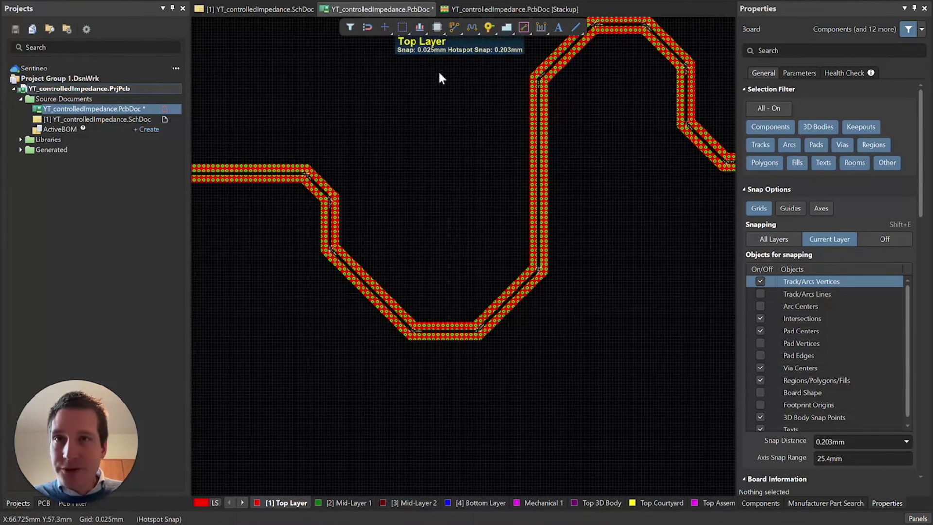
pyautogui.click(205, 1)
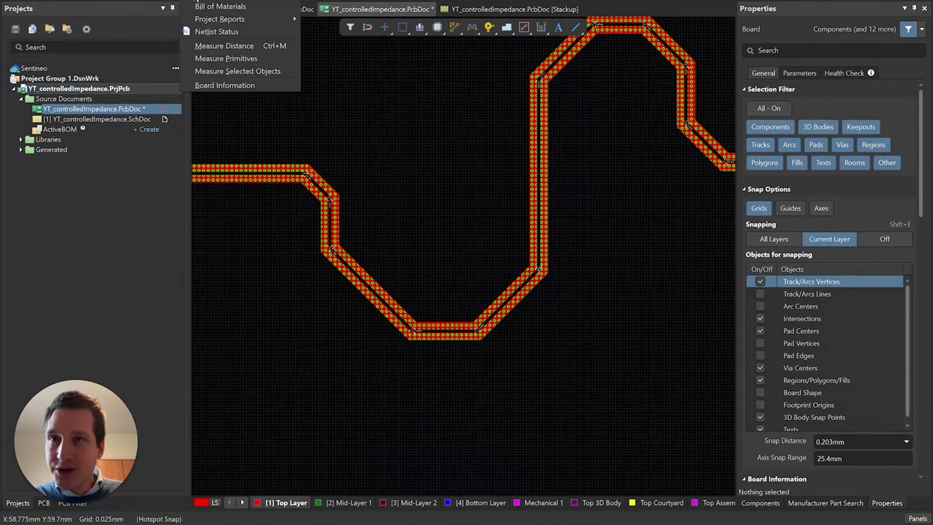
pyautogui.click(226, 58)
pyautogui.click(437, 336)
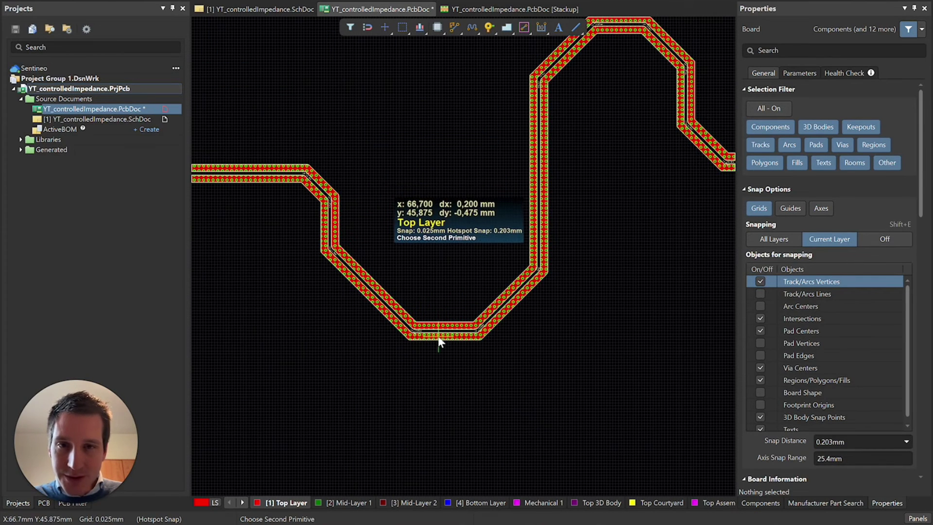
pyautogui.click(439, 336)
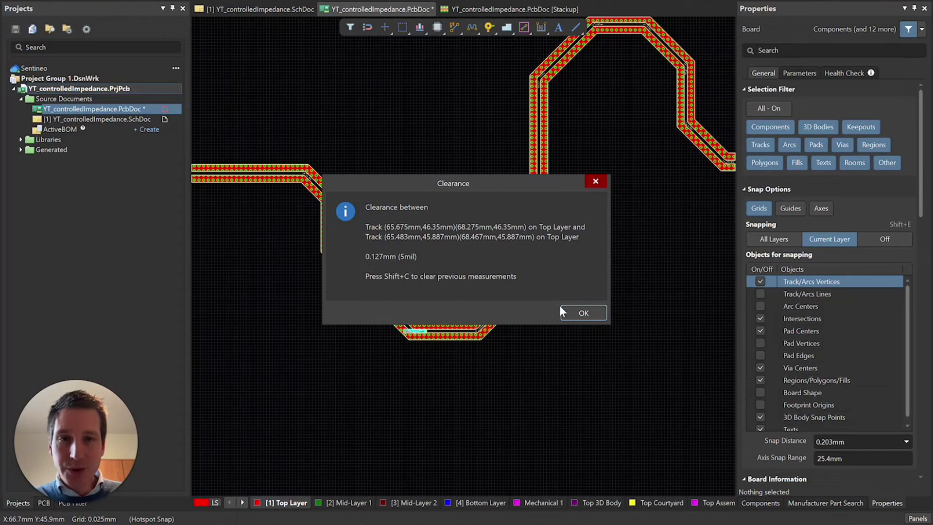
pyautogui.click(575, 313)
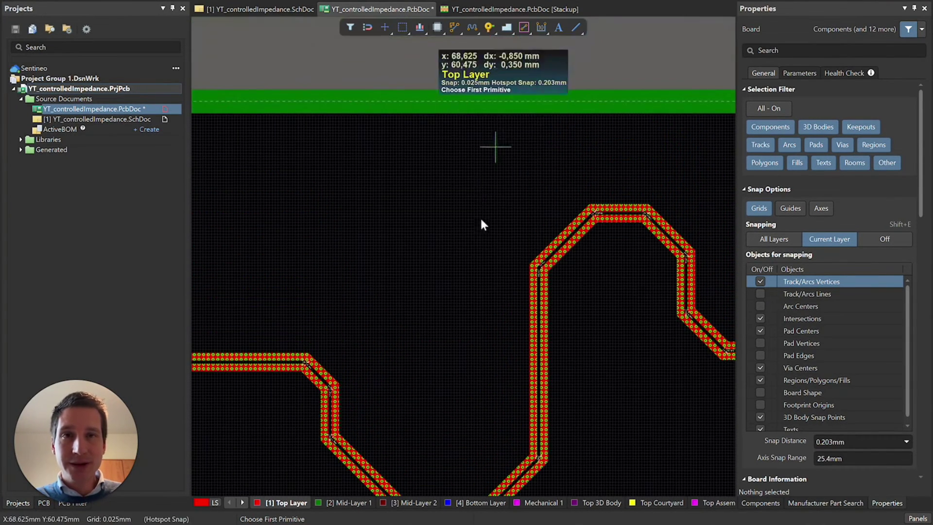
pyautogui.click(502, 10)
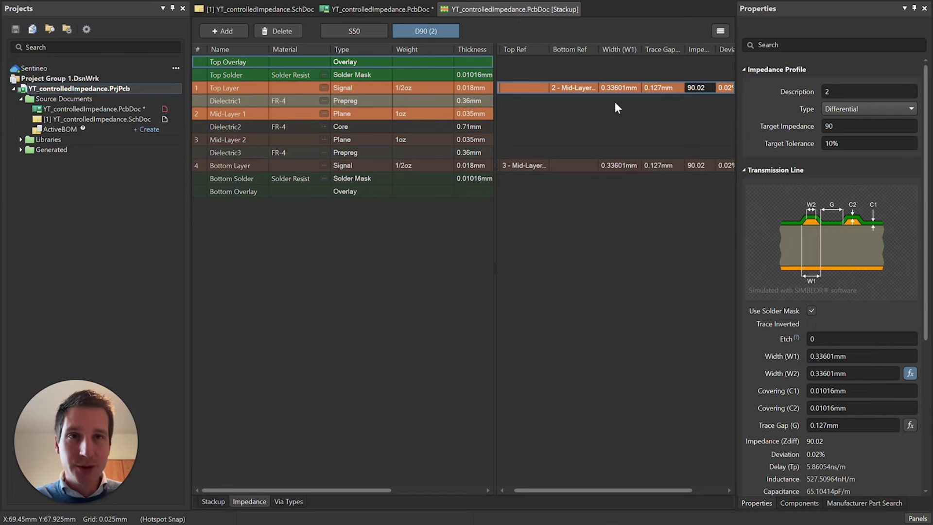
pyautogui.click(401, 11)
pyautogui.scroll(-3, 447, 247)
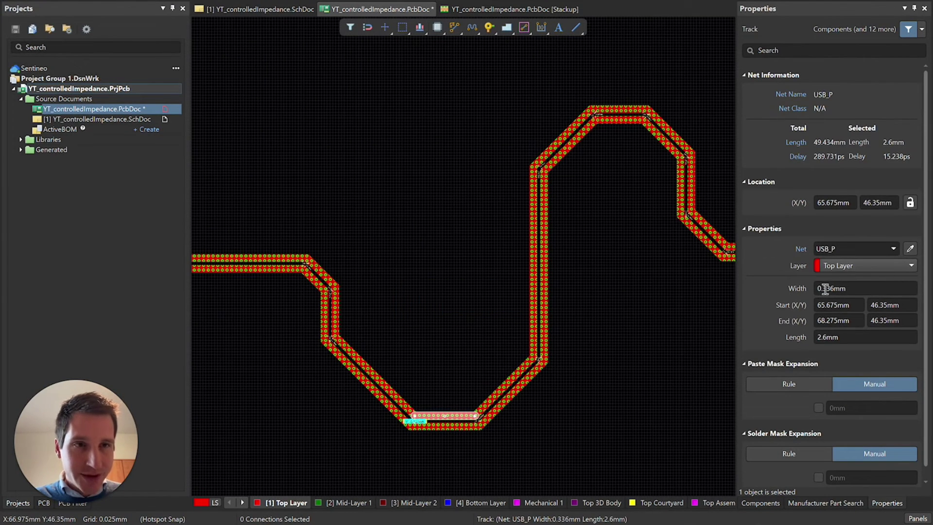
pyautogui.click(472, 267)
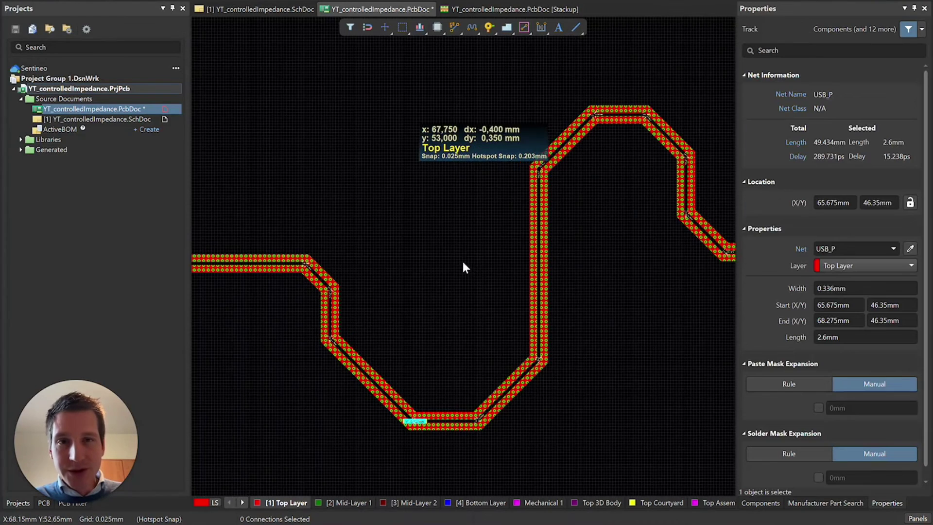
pyautogui.keyDown('ctrl'); pyautogui.scroll(-3, 463, 261); pyautogui.keyUp('ctrl')
pyautogui.keyDown('ctrl'); pyautogui.scroll(-2, 466, 231); pyautogui.keyUp('ctrl')
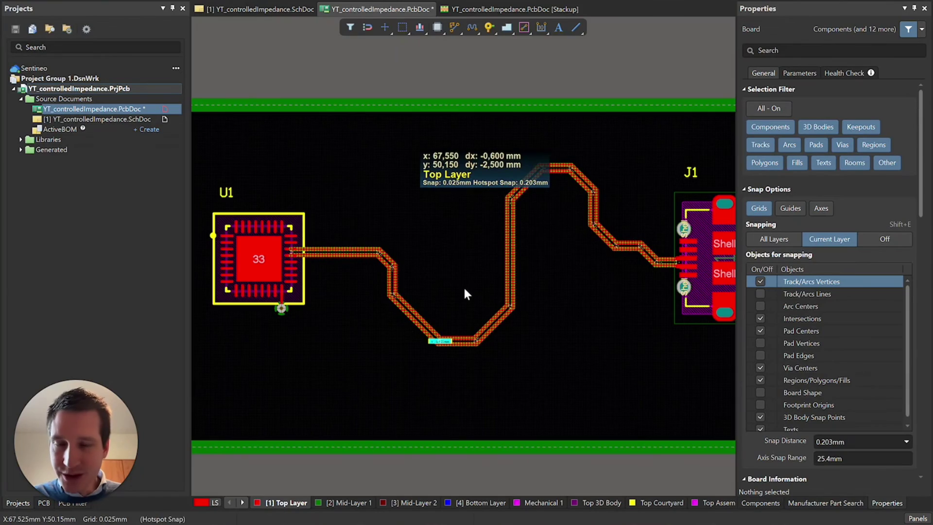
pyautogui.keyDown('ctrl'); pyautogui.scroll(2, 463, 286); pyautogui.keyUp('ctrl')
pyautogui.keyDown('ctrl'); pyautogui.scroll(1, 463, 286); pyautogui.keyUp('ctrl')
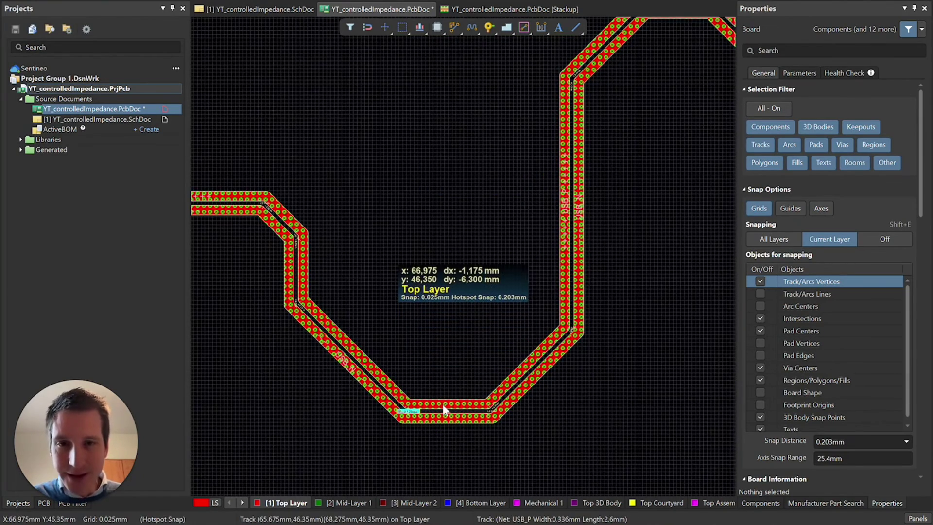
pyautogui.moveTo(444, 408)
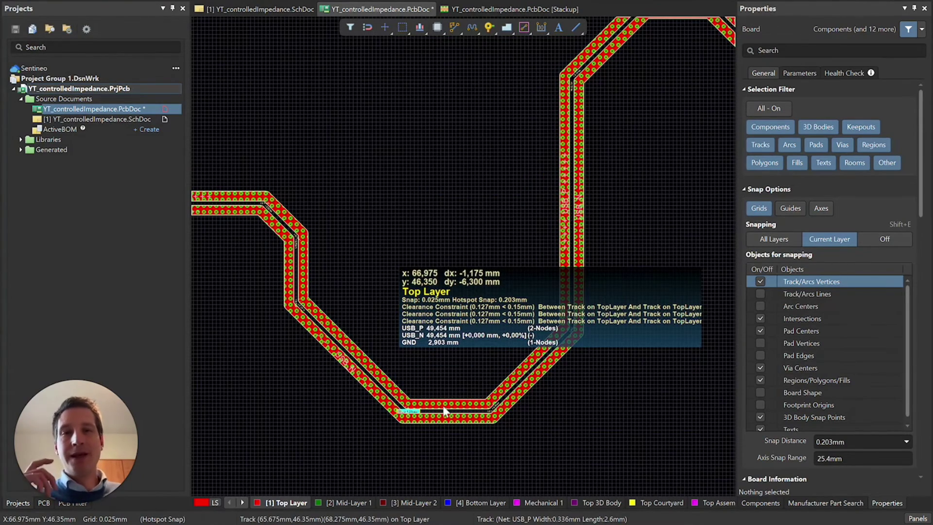
pyautogui.click(144, 1)
pyautogui.click(142, 35)
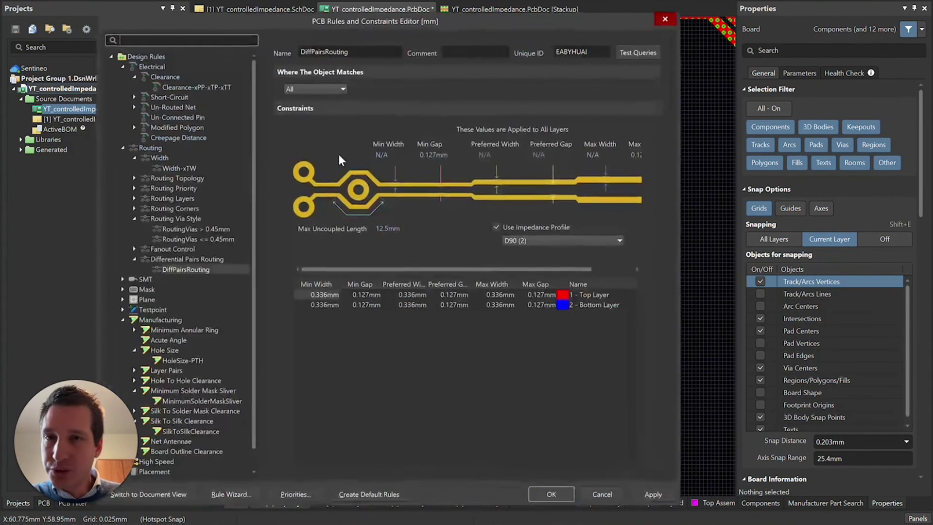
pyautogui.click(177, 85)
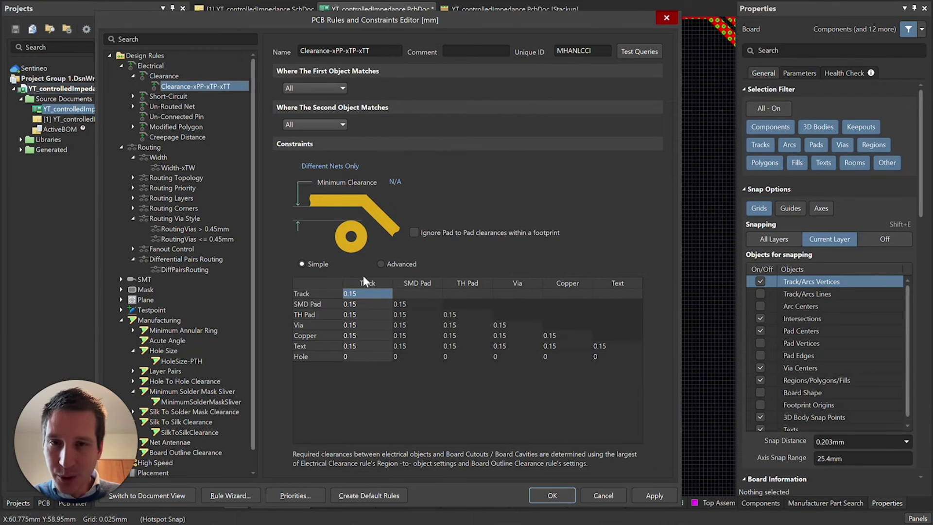
pyautogui.click(604, 495)
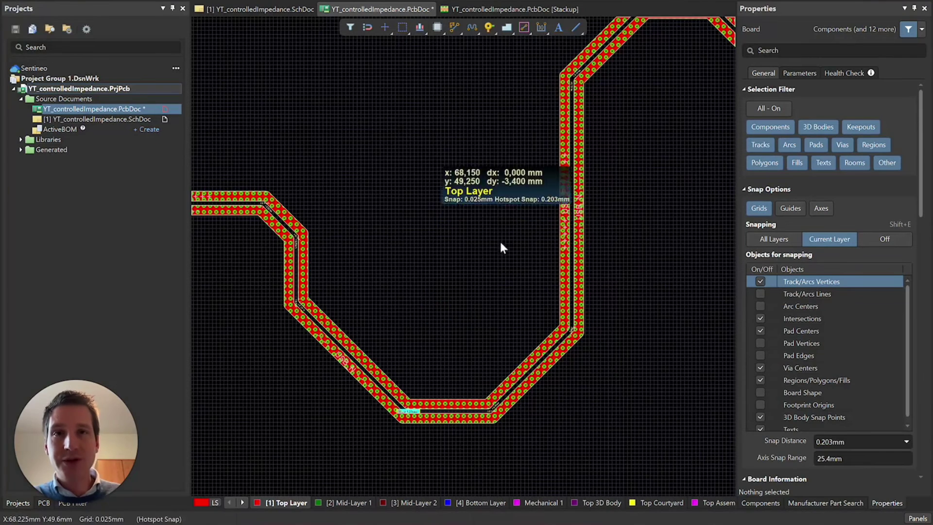
# Change the D90 profile's trace gap to 0.15 mm and save the layer stack
pyautogui.click(500, 11)
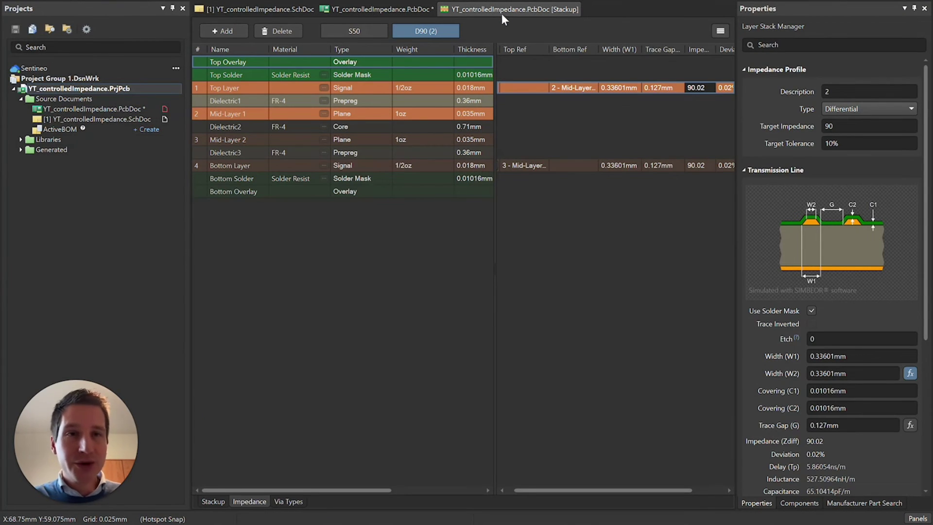
pyautogui.click(824, 426)
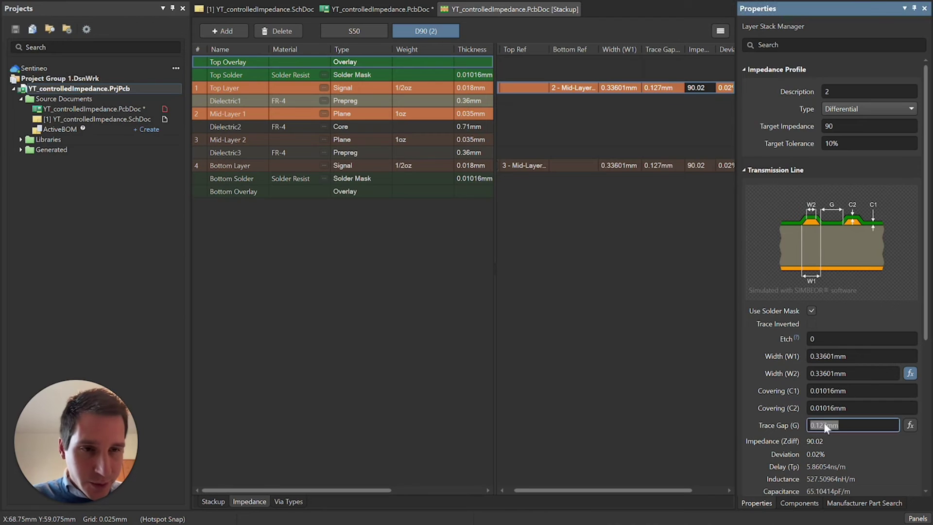
pyautogui.click(823, 426)
pyautogui.press('BackSpace')
pyautogui.press('BackSpace')
pyautogui.press('BackSpace')
pyautogui.press('BackSpace')
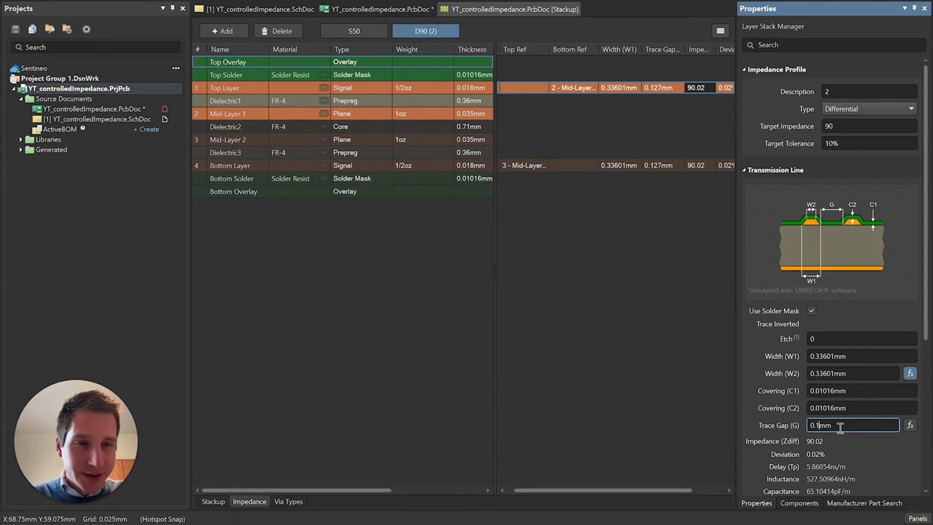
pyautogui.write('.')
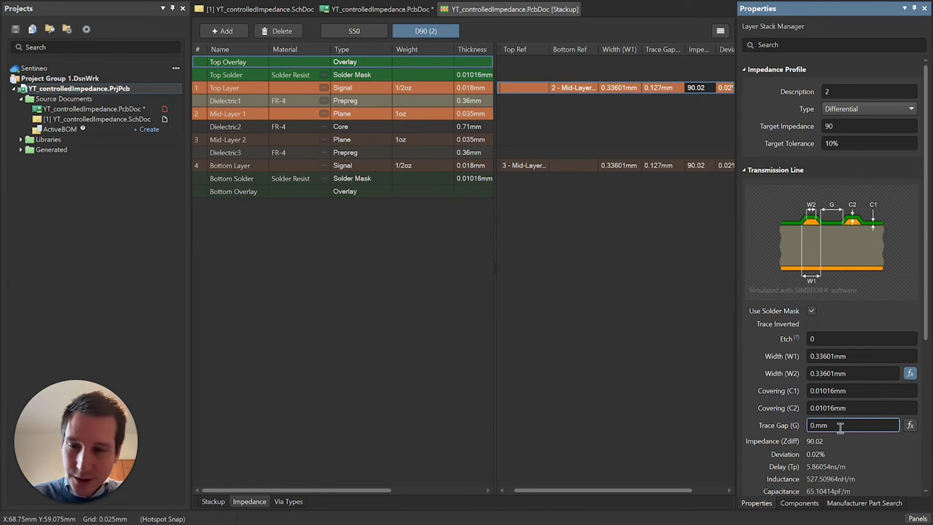
pyautogui.write('15')
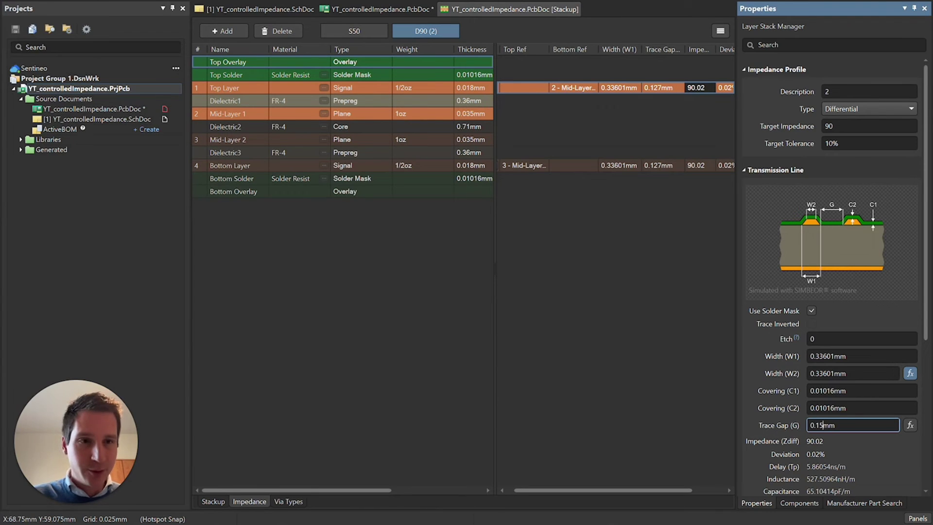
pyautogui.press('Return')
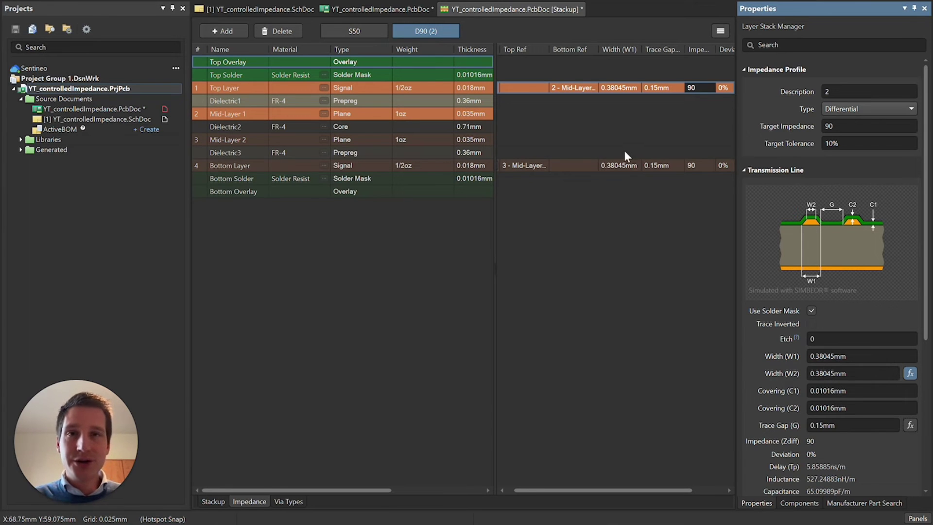
pyautogui.hotkey('ctrl', 's')
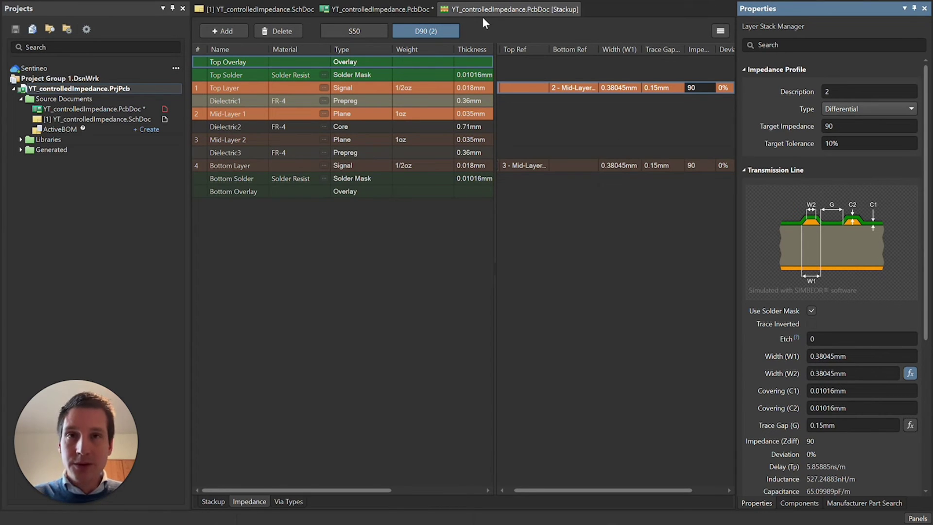
# Select both USB_P and USB_N routes and retrace them to the 0.38 mm D90 profile
pyautogui.click(378, 7)
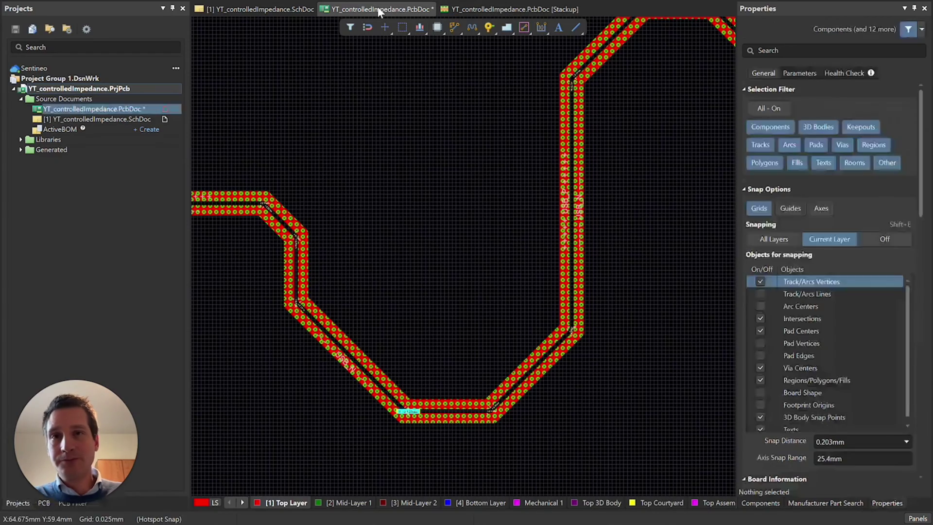
pyautogui.moveTo(458, 218)
pyautogui.mouseDown(button='right')
pyautogui.moveTo(429, 229)
pyautogui.moveTo(462, 228)
pyautogui.mouseUp(button='right')
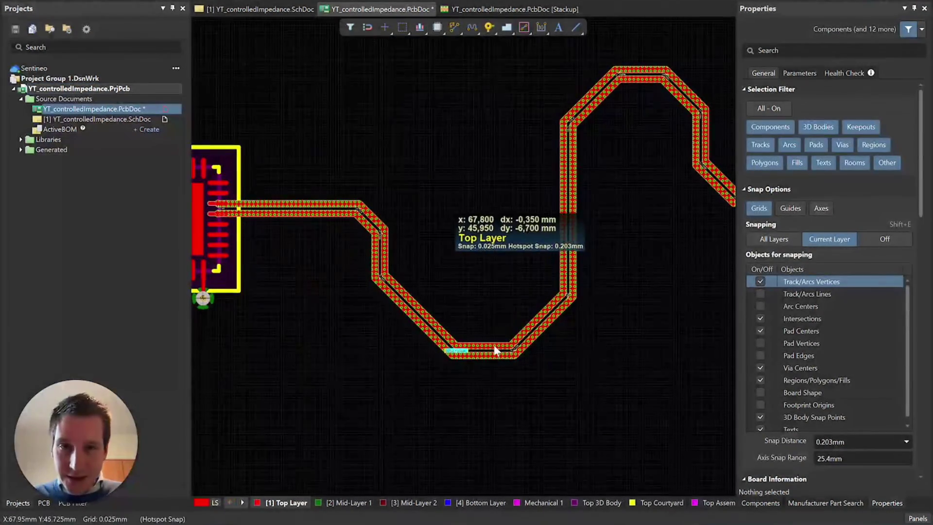
pyautogui.click(491, 353)
pyautogui.press('Tab')
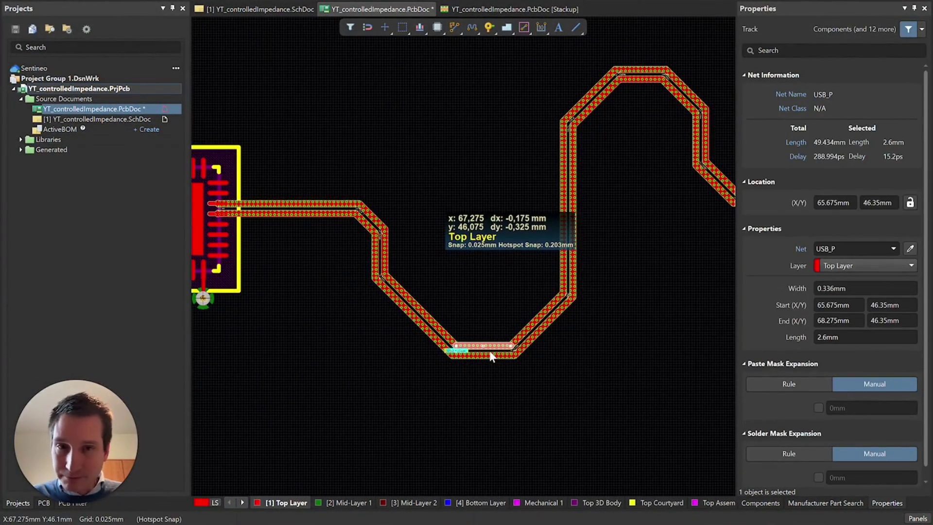
pyautogui.press('Tab')
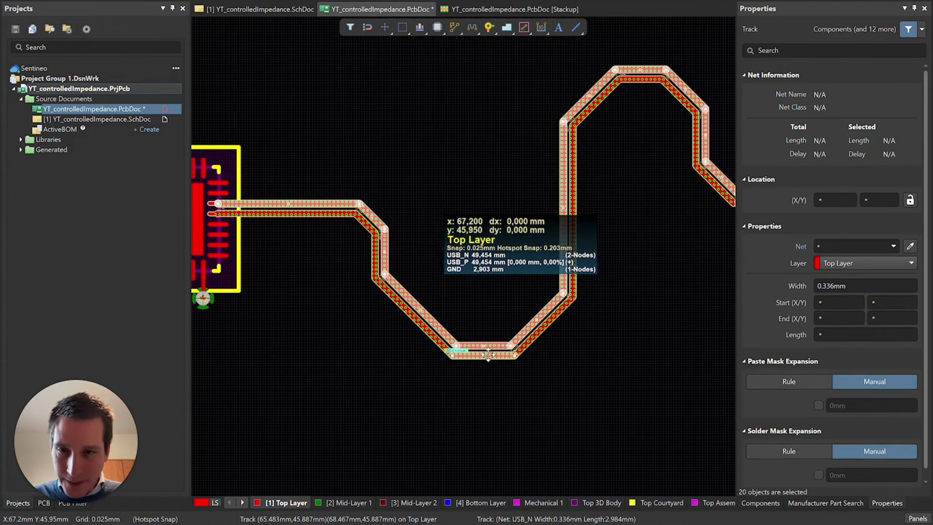
pyautogui.press('u')
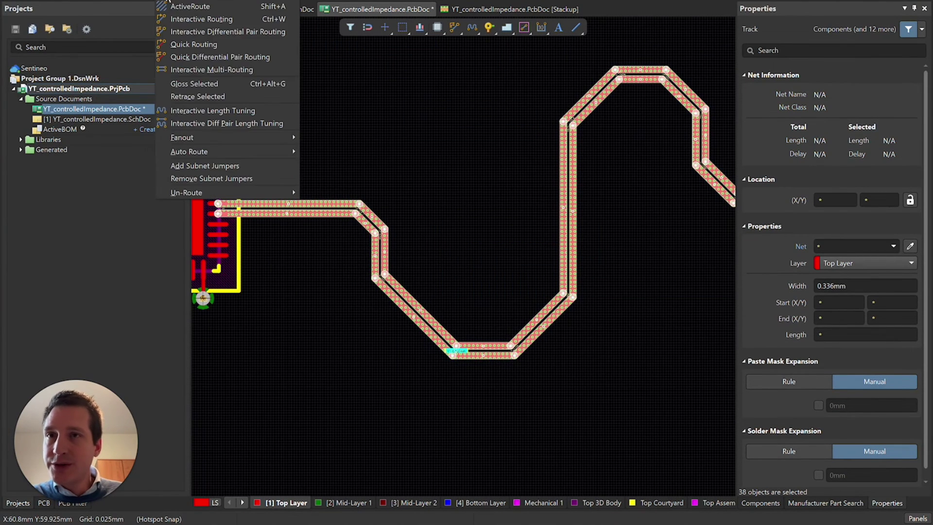
pyautogui.click(197, 96)
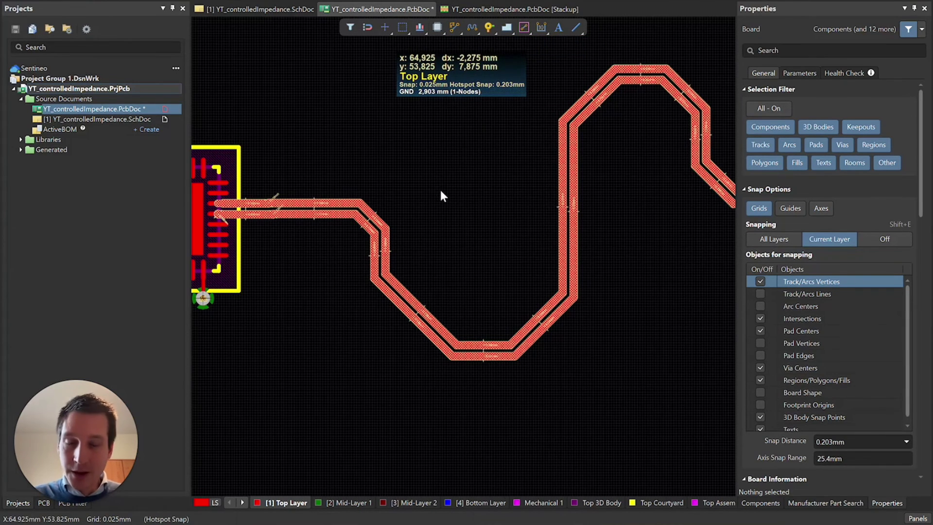
# Save the board, then verify the pair's 0.15 mm clearance and a track's 0.38 mm width
pyautogui.hotkey('ctrl', 's')
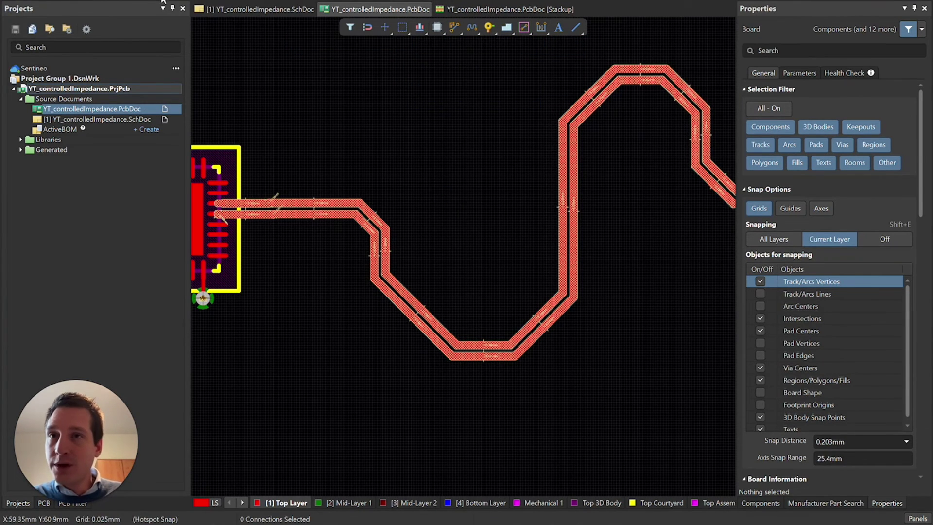
pyautogui.click(165, 1)
pyautogui.moveTo(198, 3)
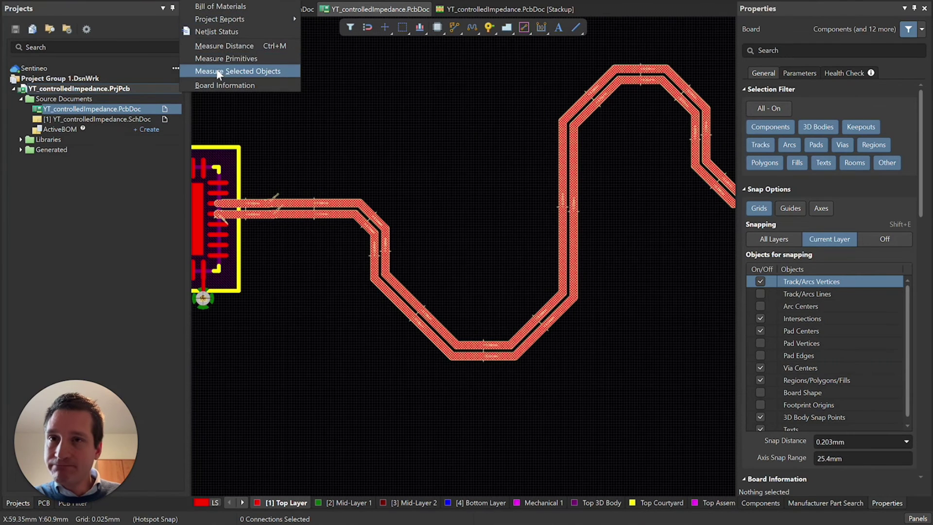
pyautogui.click(233, 58)
pyautogui.click(478, 343)
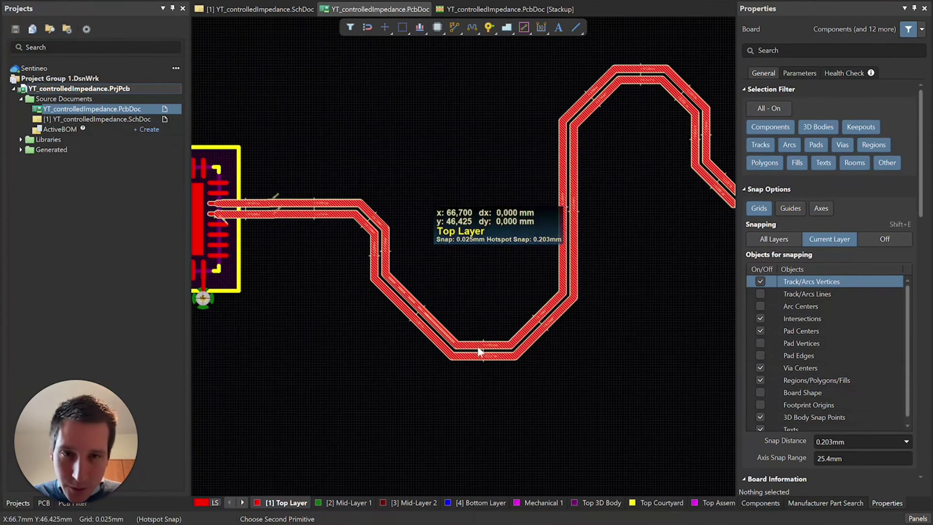
pyautogui.click(477, 357)
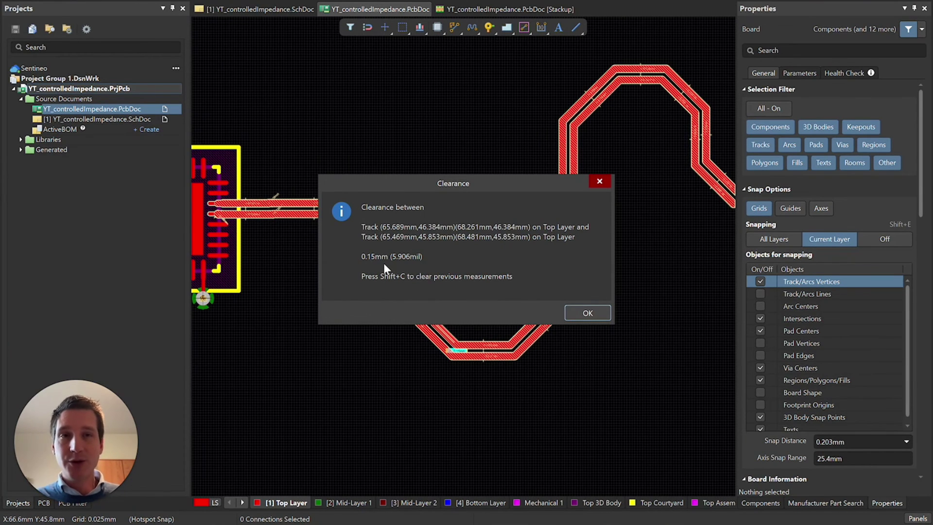
pyautogui.click(587, 313)
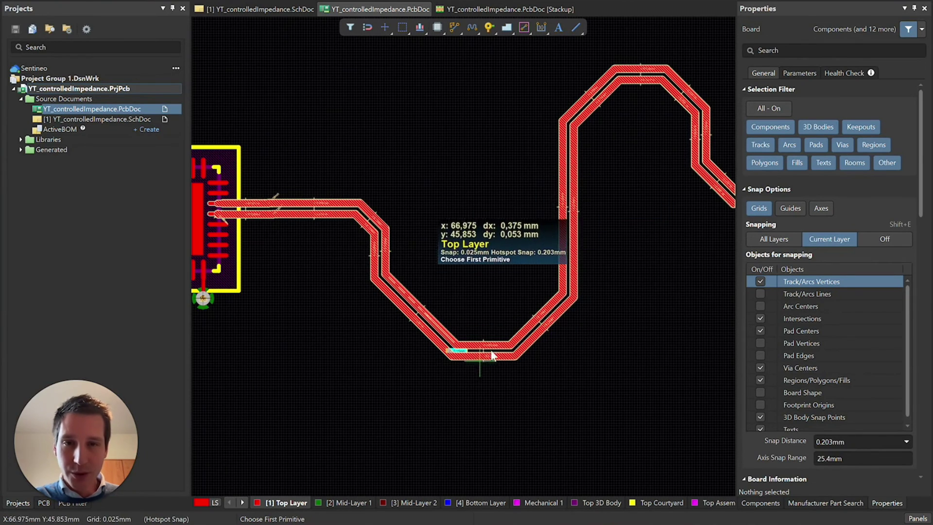
pyautogui.click(495, 343)
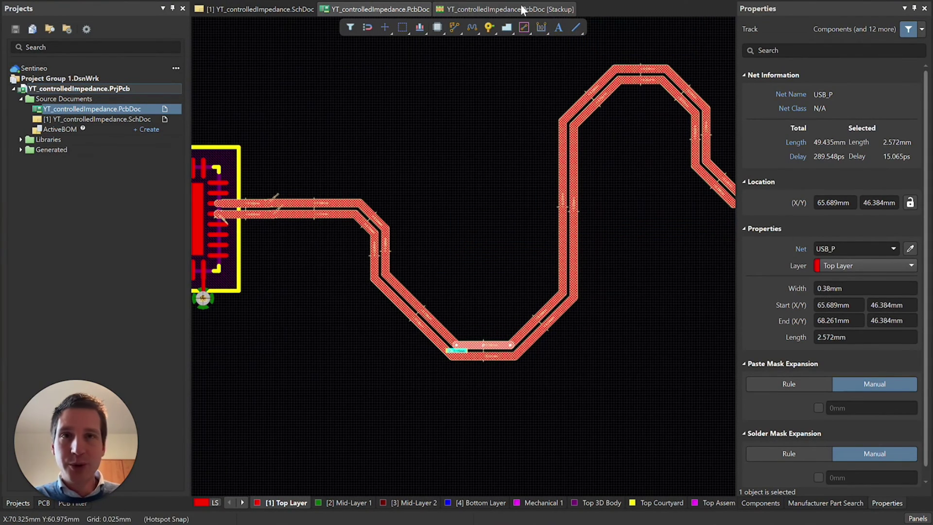
pyautogui.click(505, 9)
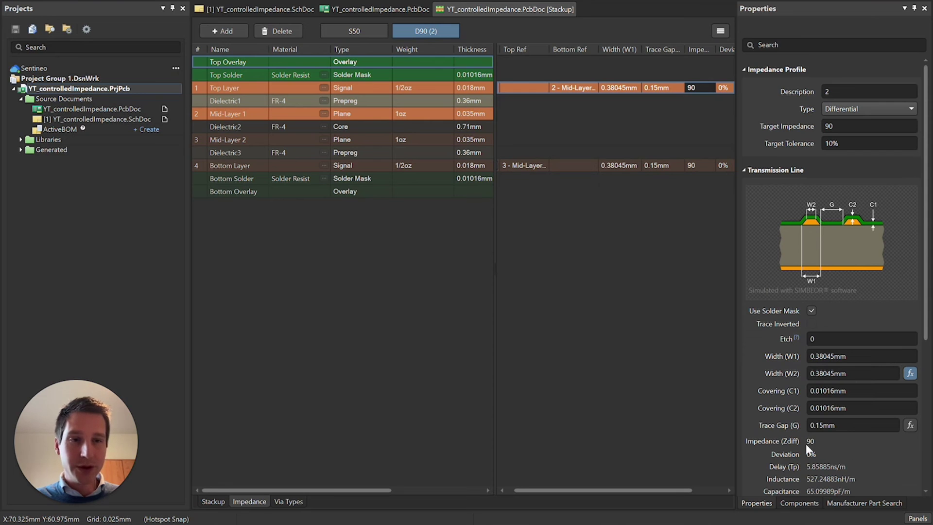
pyautogui.click(379, 9)
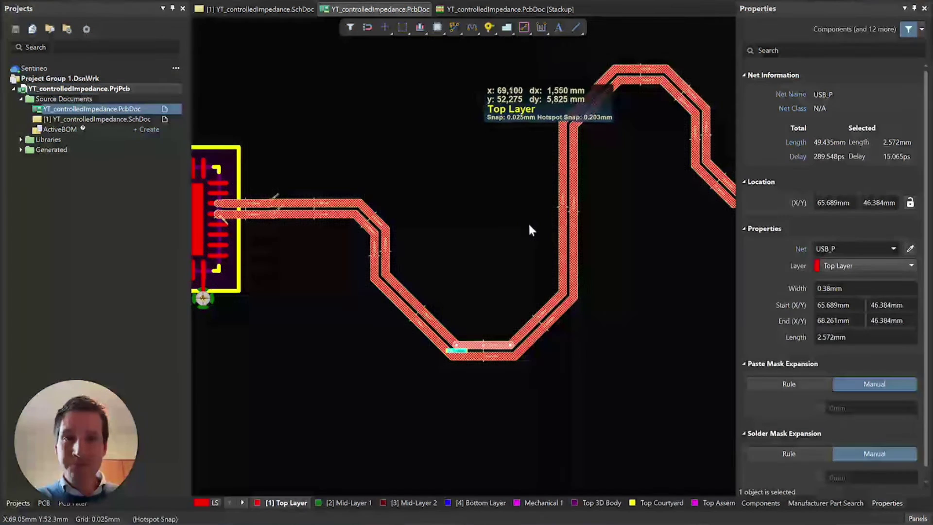
pyautogui.keyDown('ctrl'); pyautogui.scroll(-5, 516, 222); pyautogui.keyUp('ctrl')
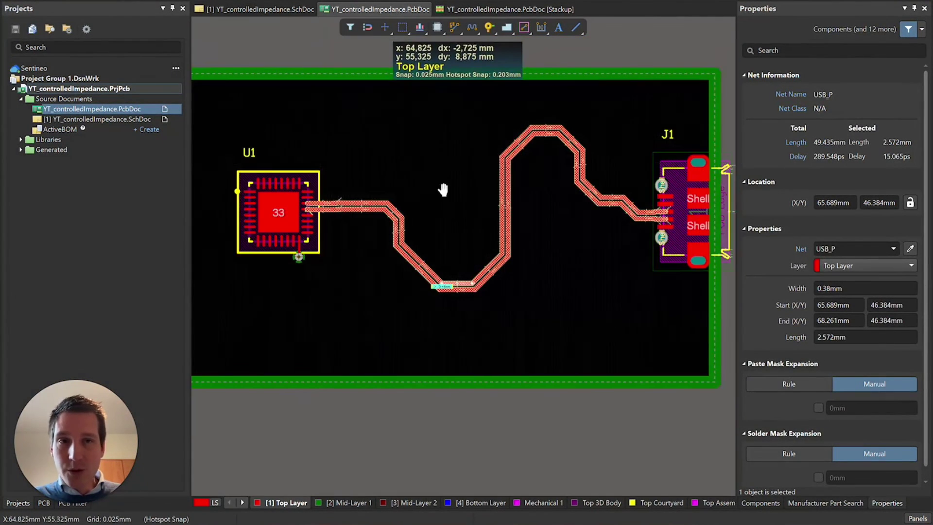
pyautogui.keyDown('ctrl'); pyautogui.scroll(-1, 440, 186); pyautogui.keyUp('ctrl')
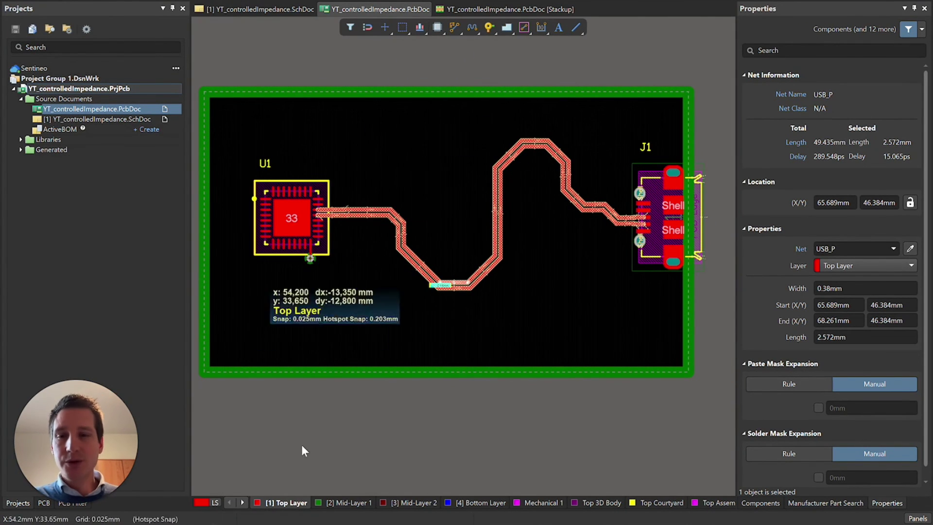
# Connect the Mid-Layer 1 plane to the GND net and make Top Layer active again
pyautogui.click(493, 9)
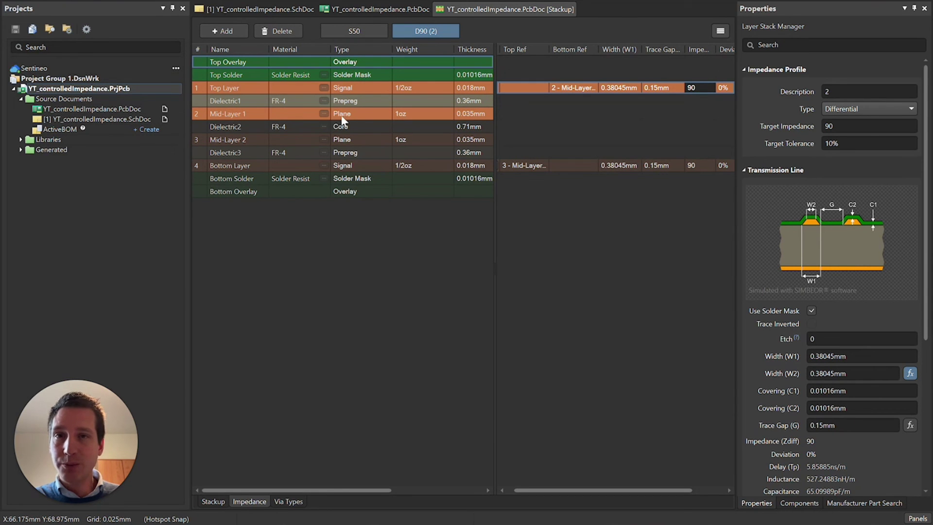
pyautogui.click(379, 9)
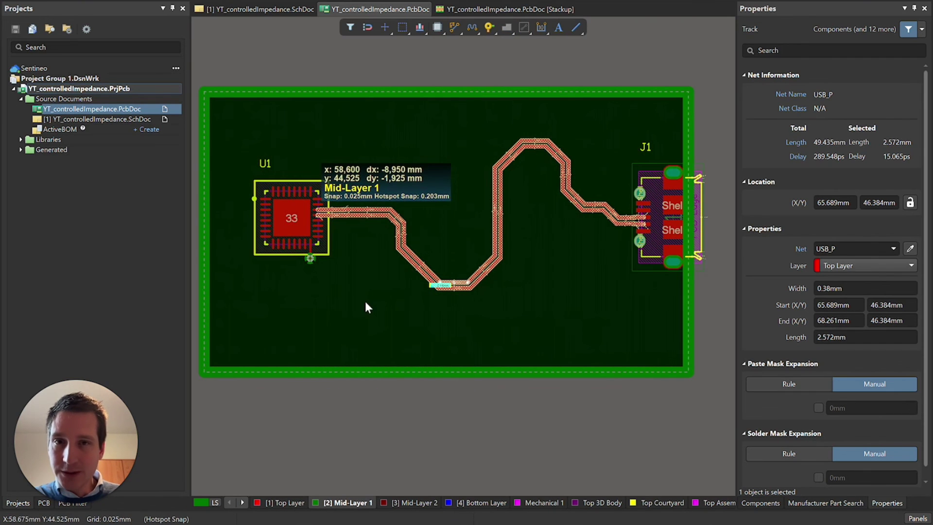
pyautogui.doubleClick(365, 302)
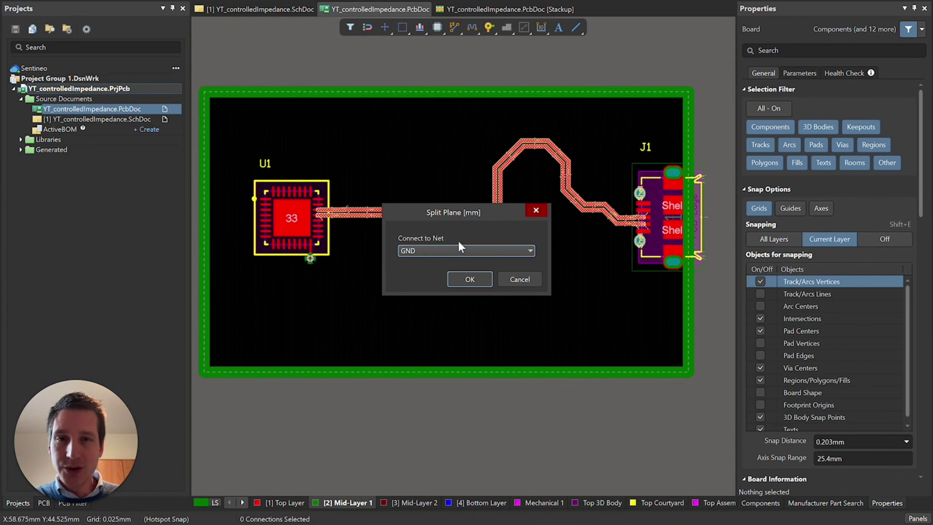
pyautogui.click(462, 279)
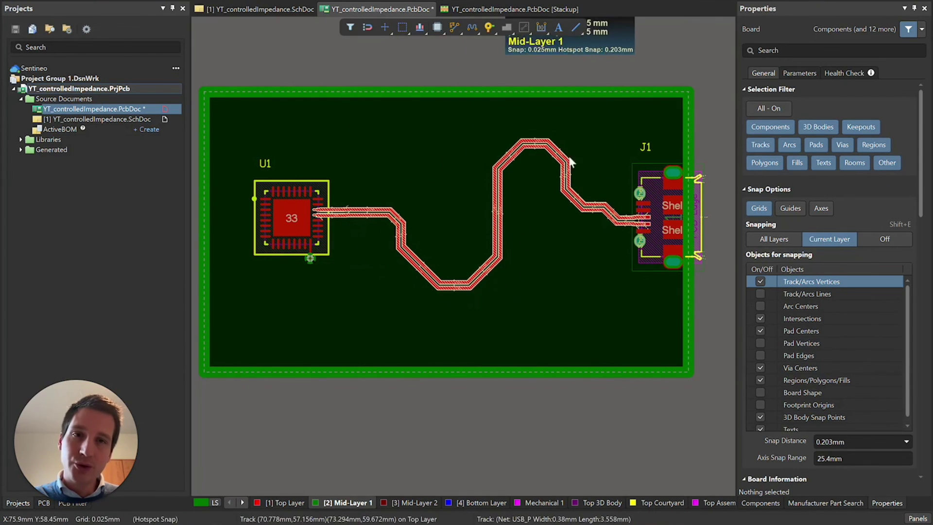
pyautogui.click(282, 503)
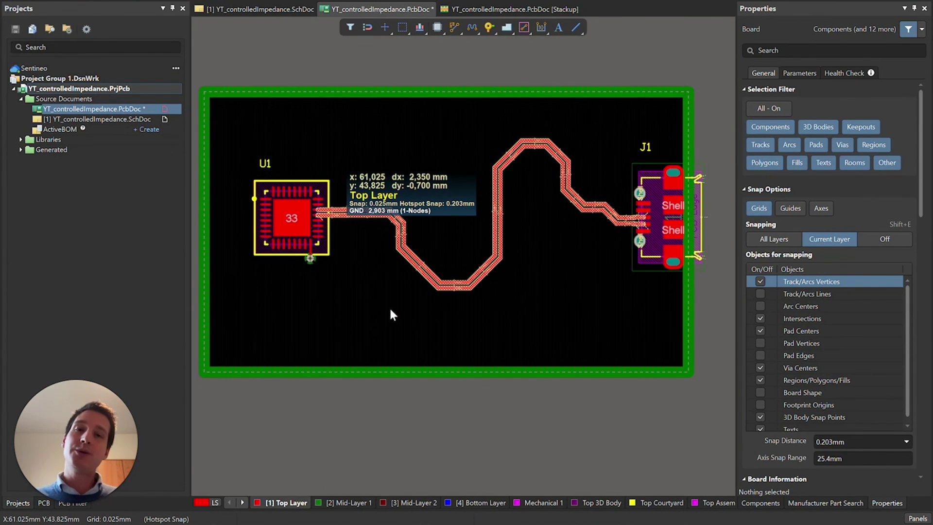